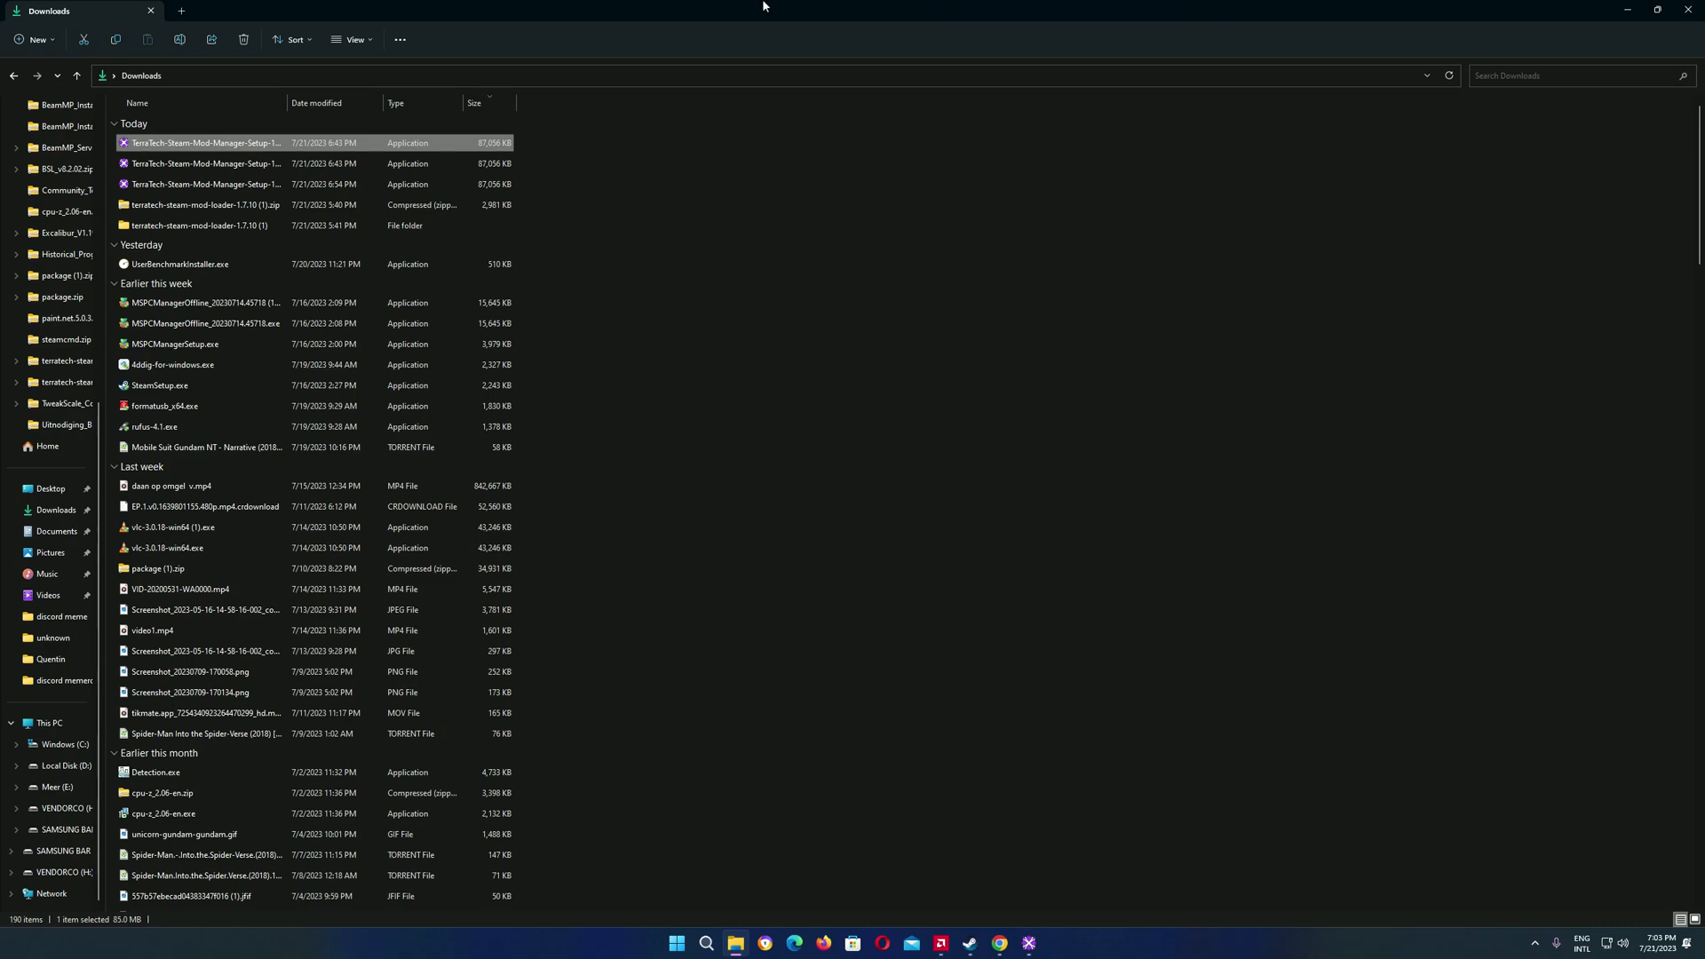
# Accept the found update and let the manager relaunch as version 1.7.9
pyautogui.moveTo(762, 6); pyautogui.dragTo(1347, 236)
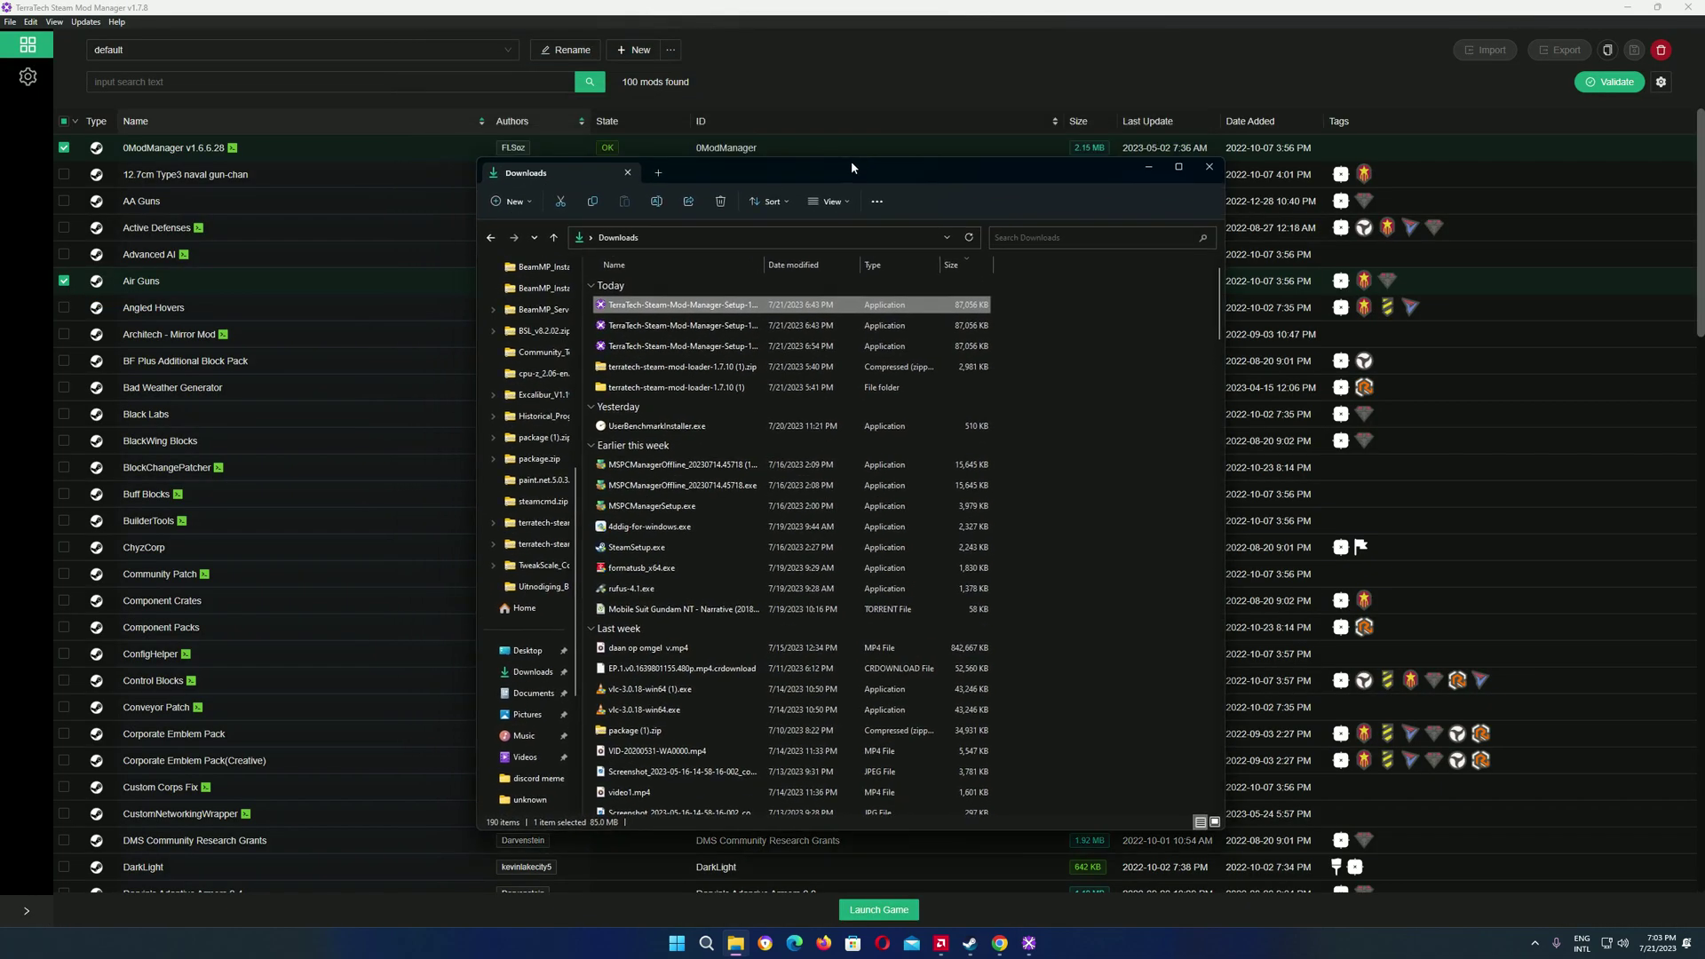
pyautogui.click(913, 385)
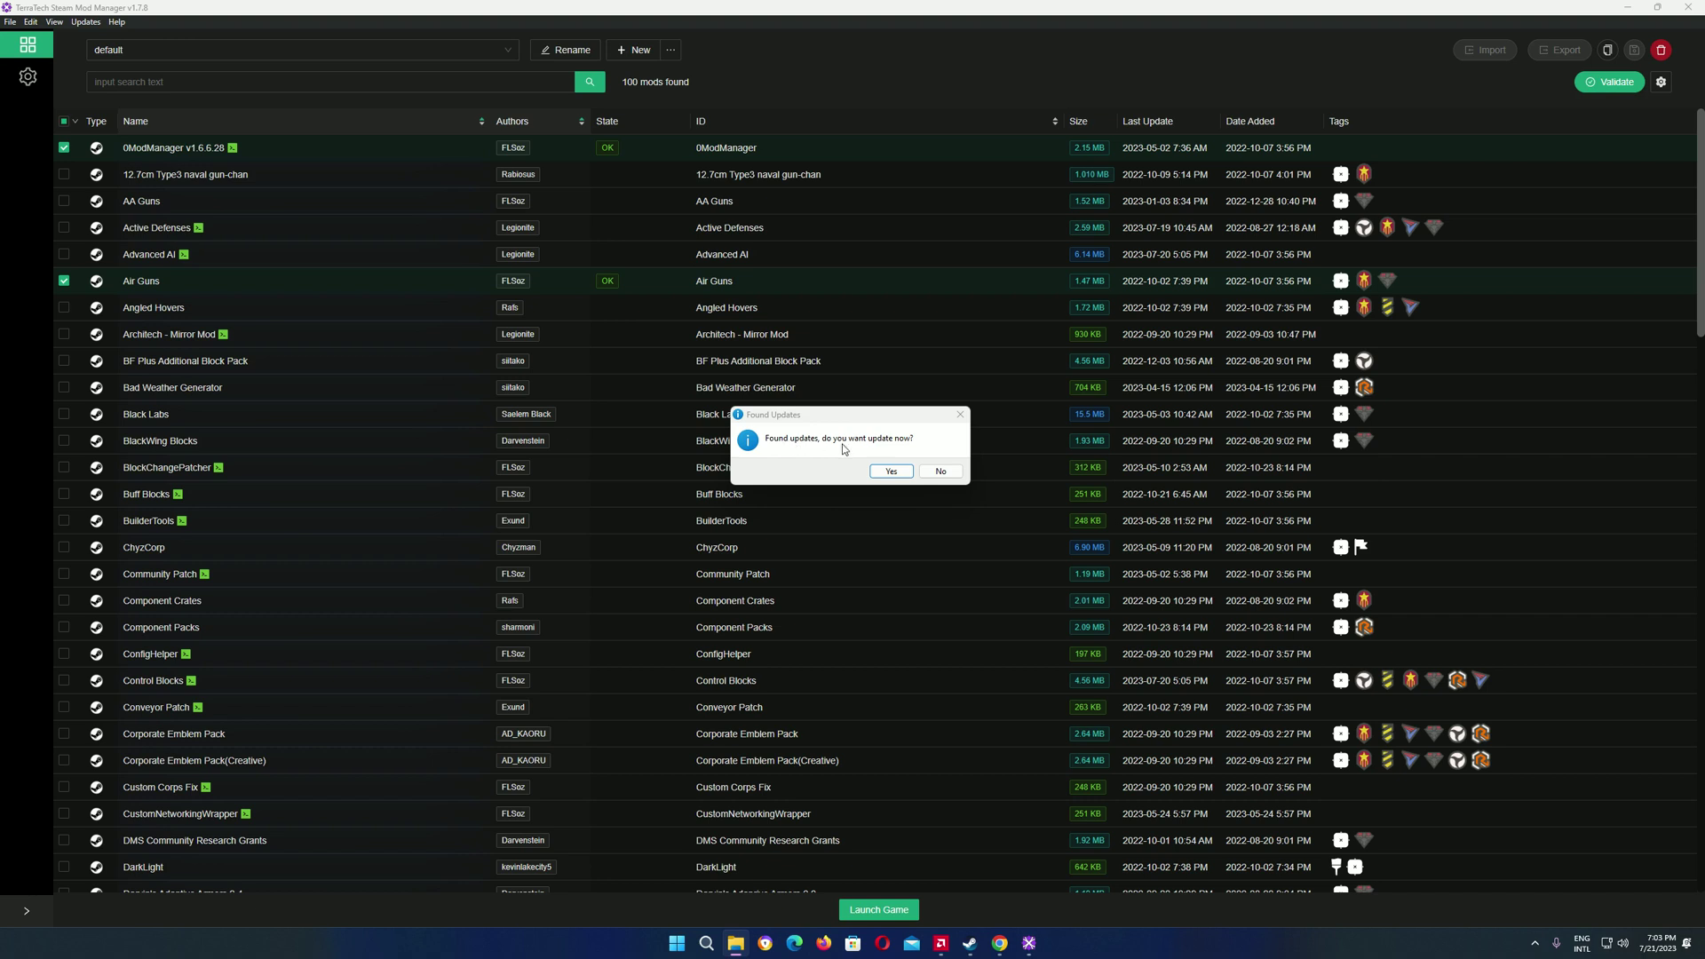
pyautogui.click(892, 470)
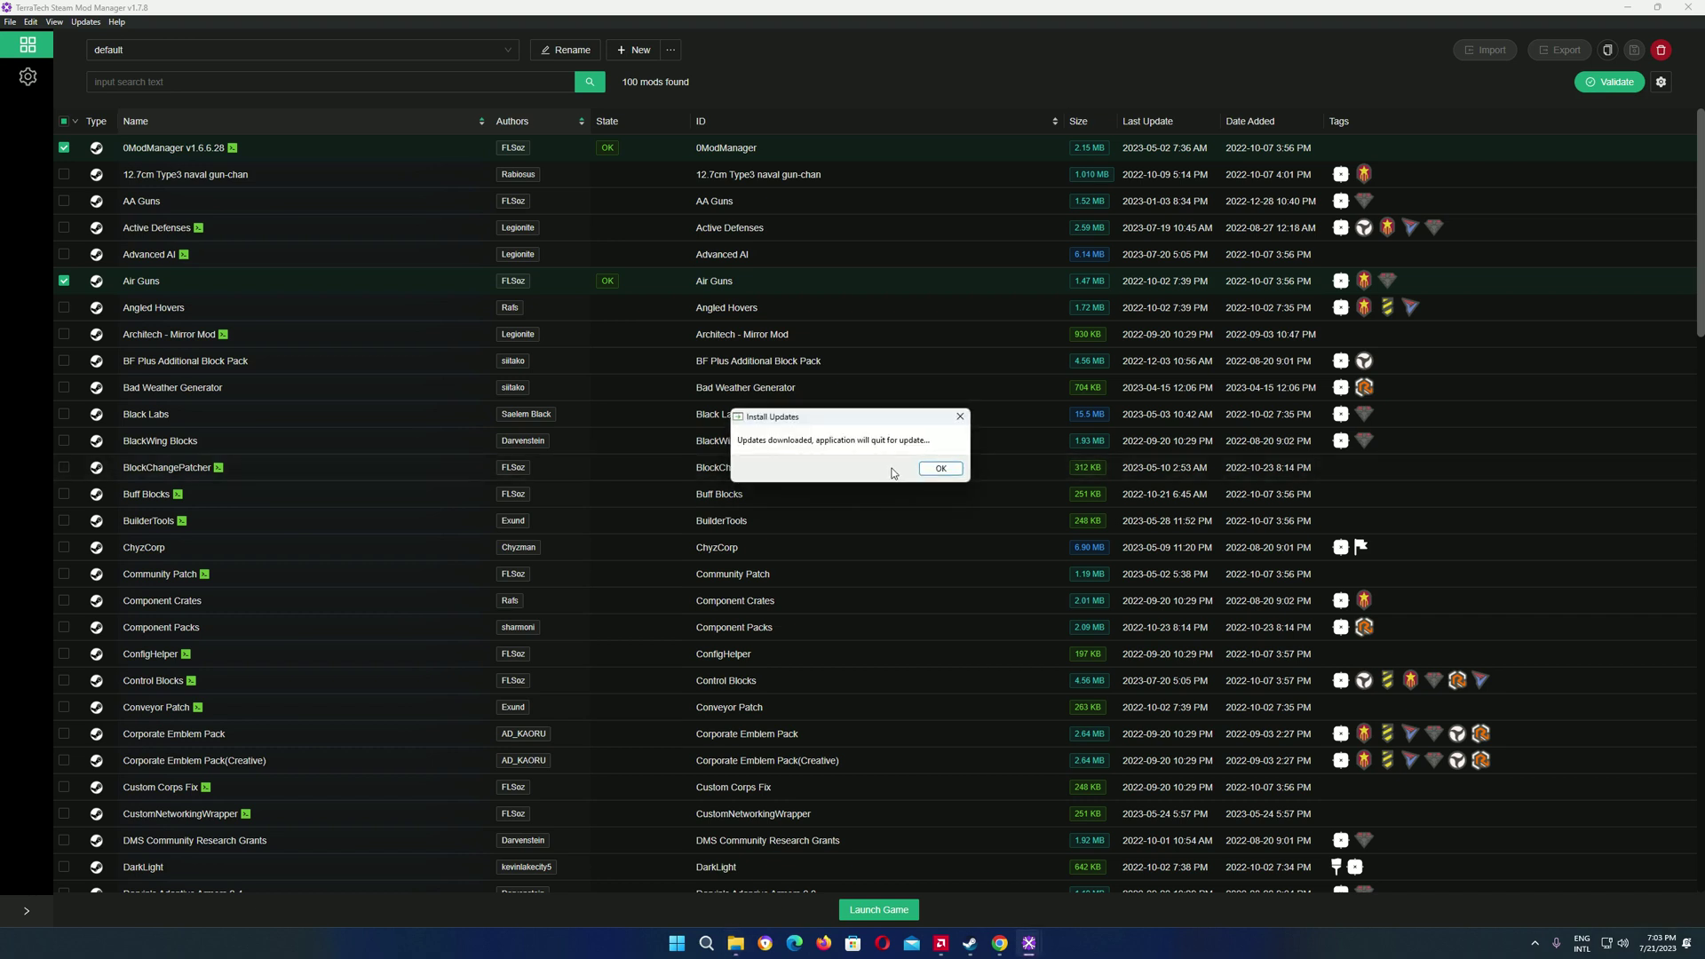
pyautogui.click(940, 467)
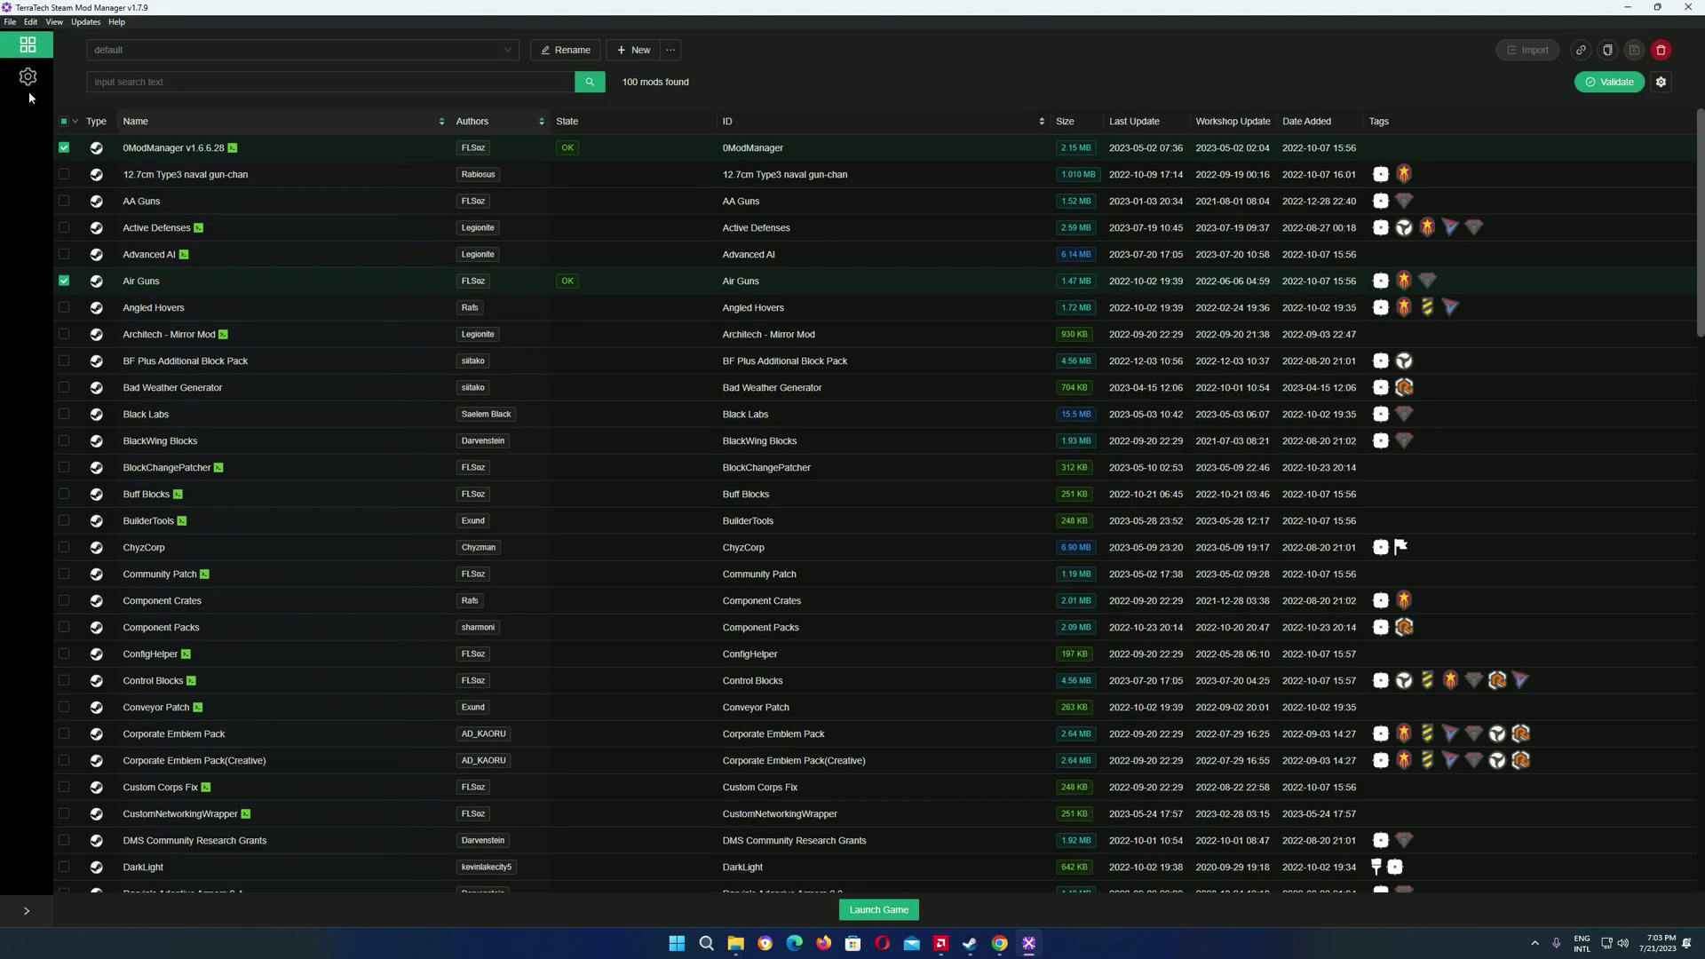
# Set the TerraTech Executable setting to TerraTechWin64.exe
pyautogui.click(27, 77)
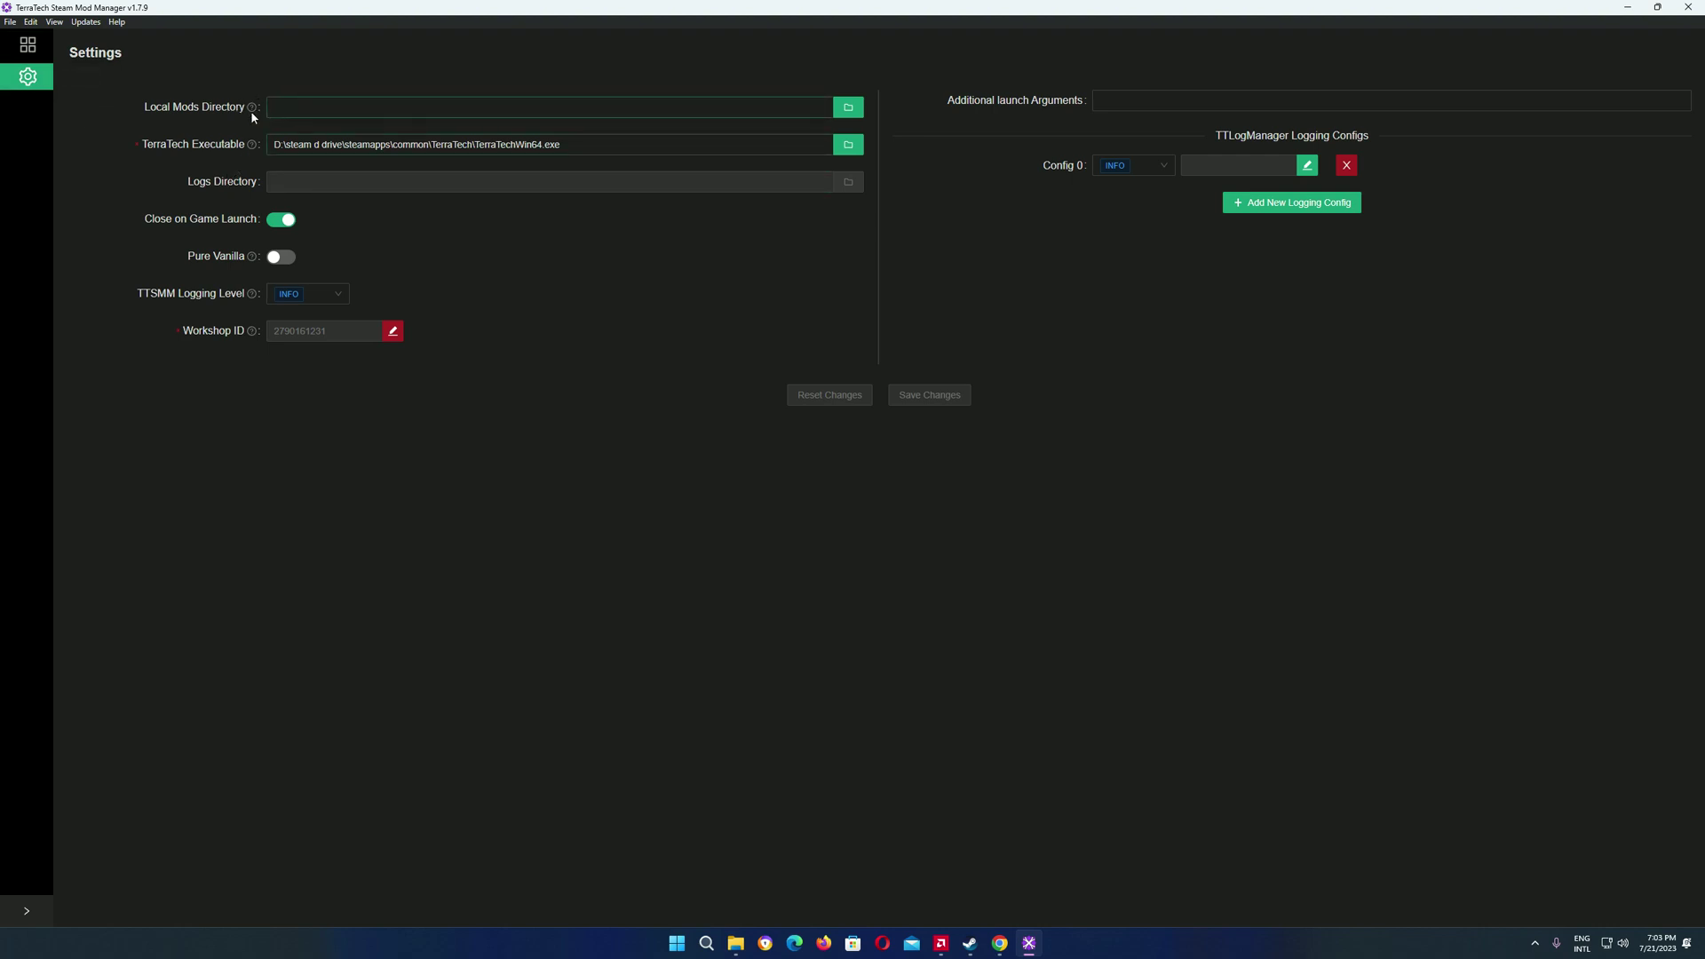
pyautogui.moveTo(250, 144)
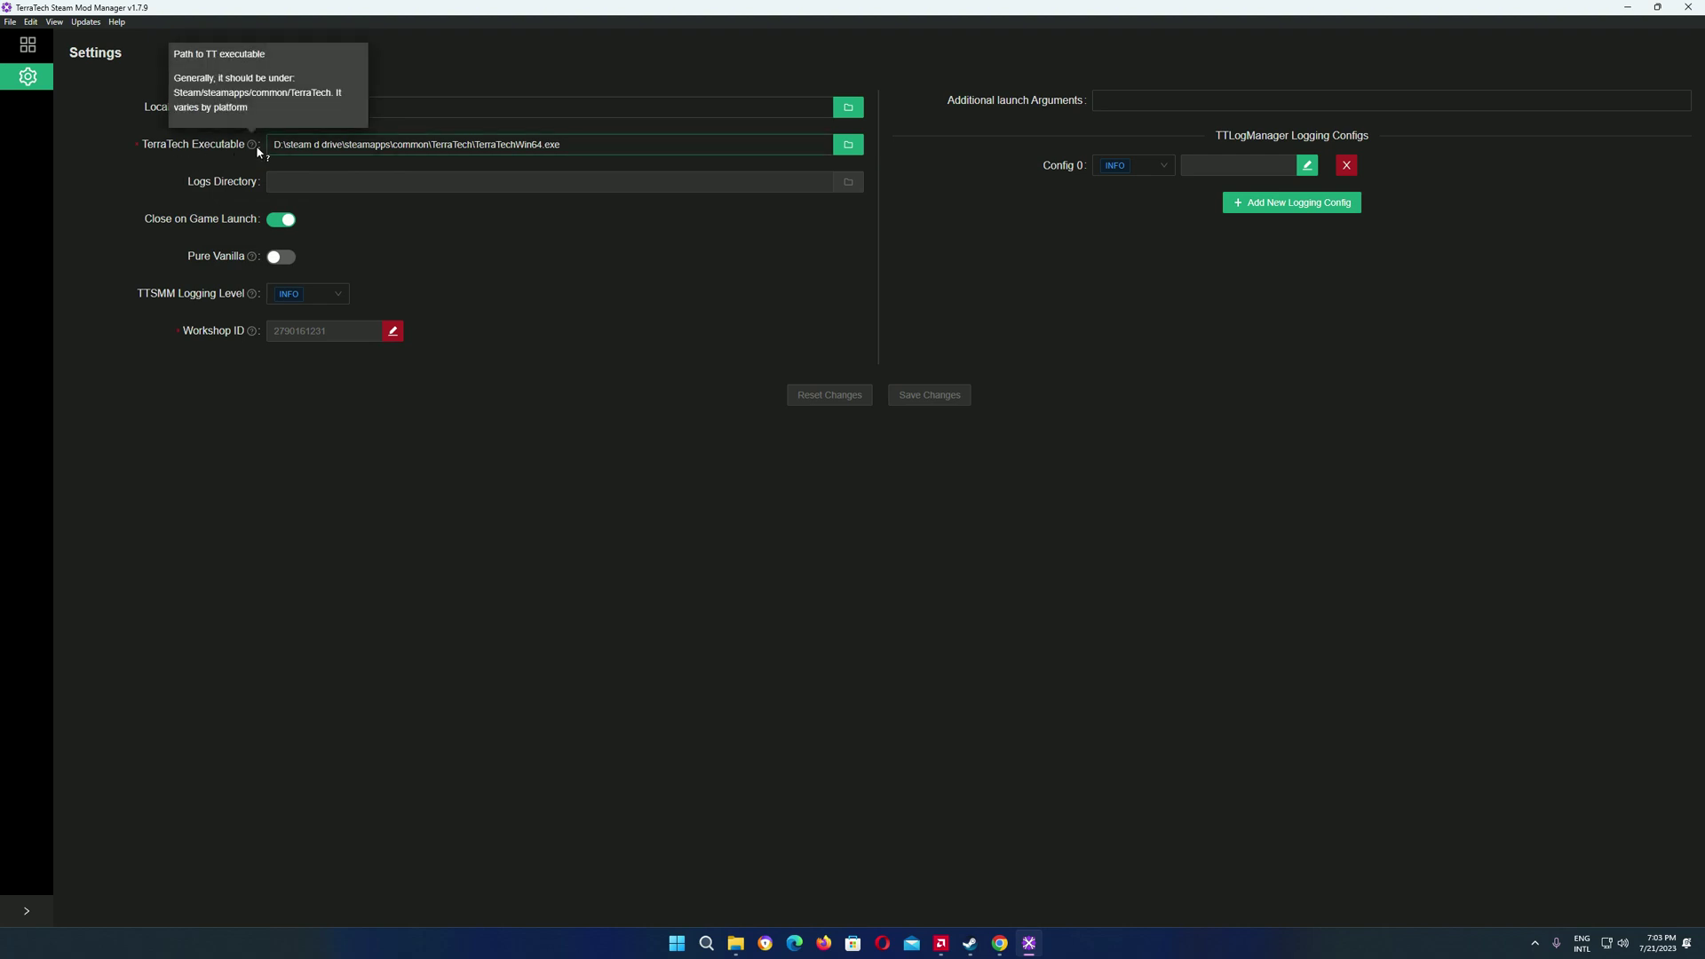
pyautogui.click(847, 148)
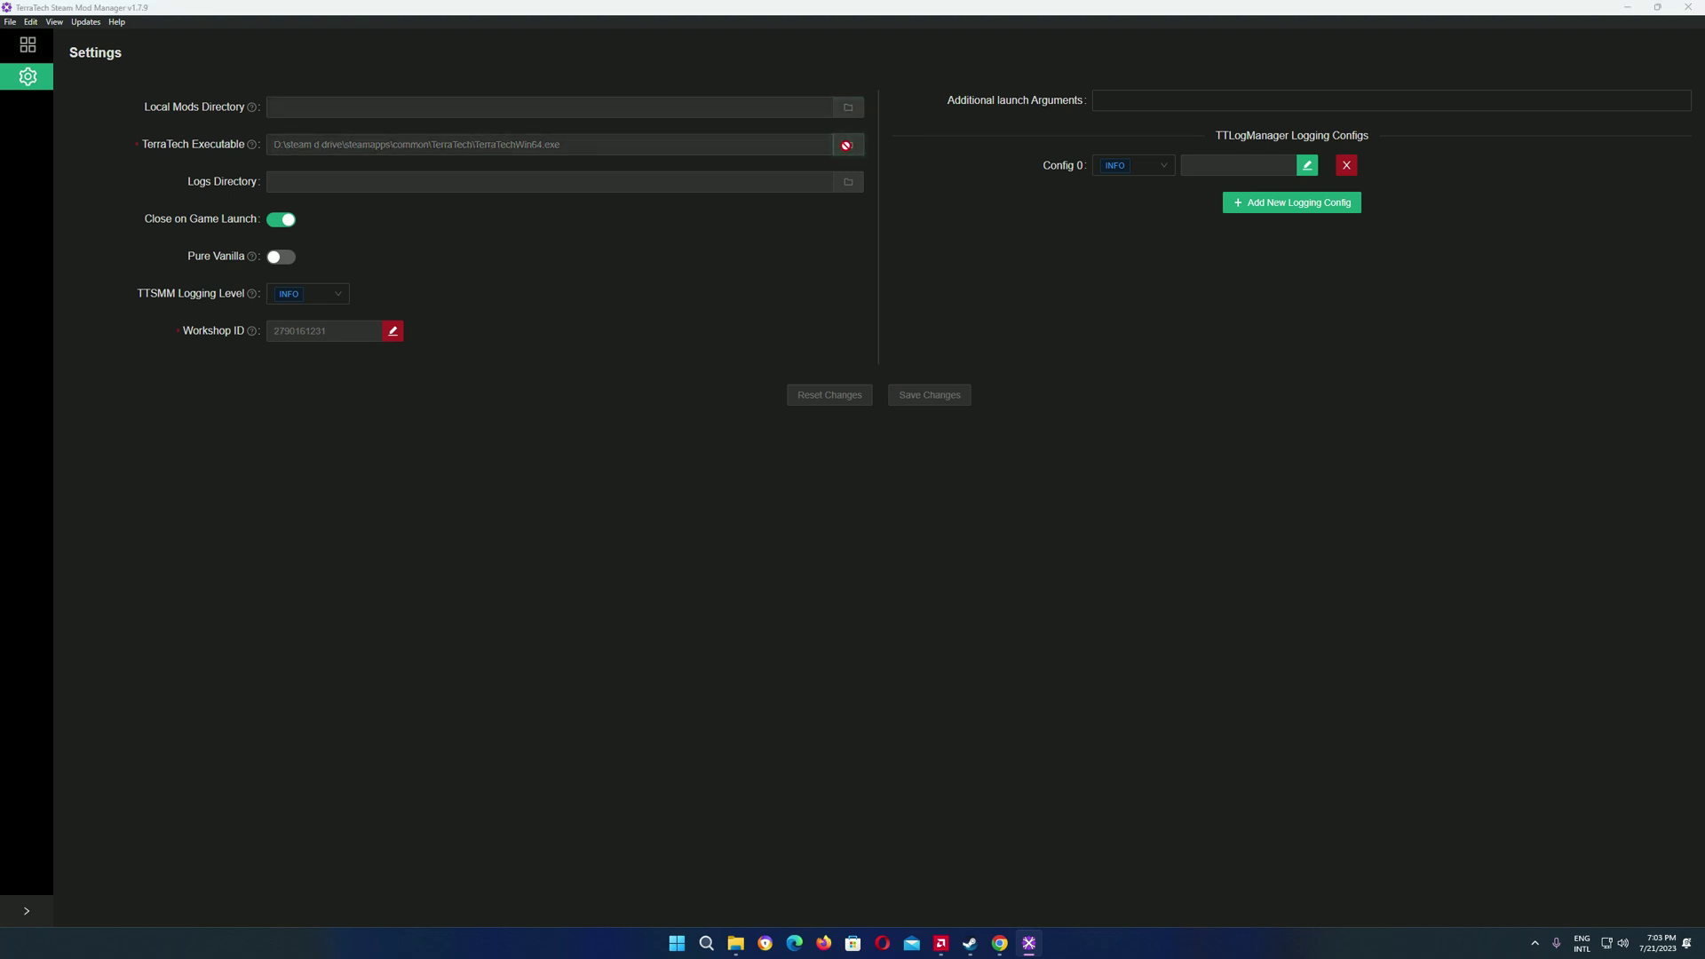
pyautogui.click(190, 377)
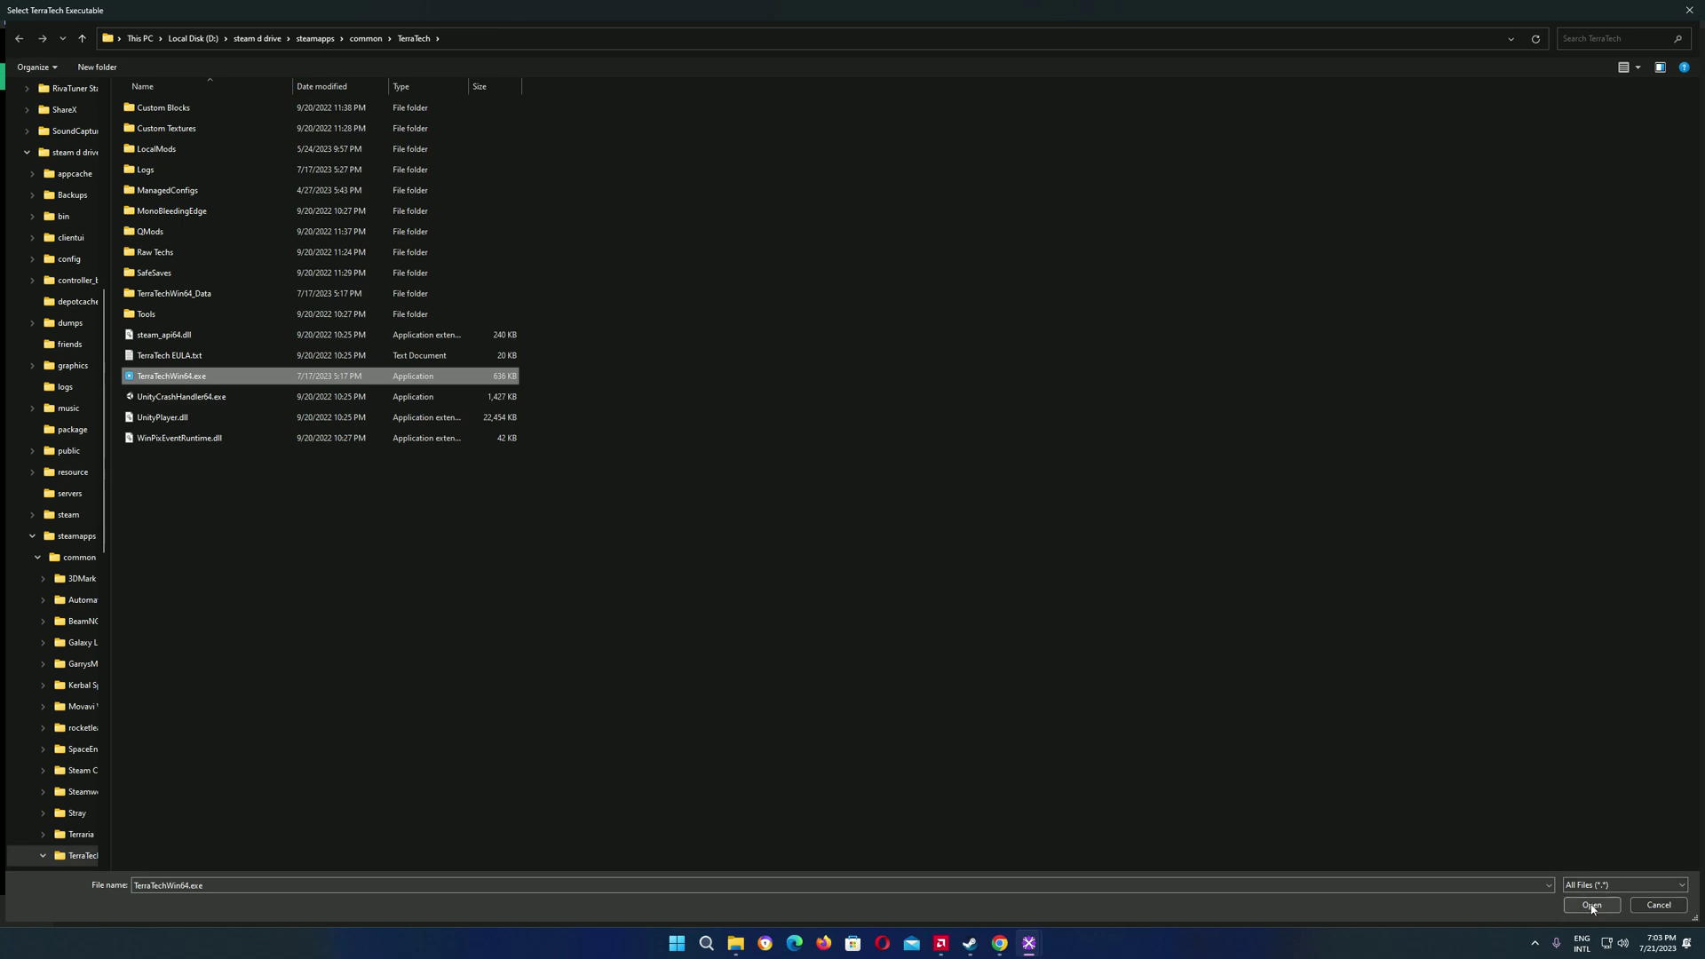
pyautogui.click(1592, 908)
pyautogui.click(958, 950)
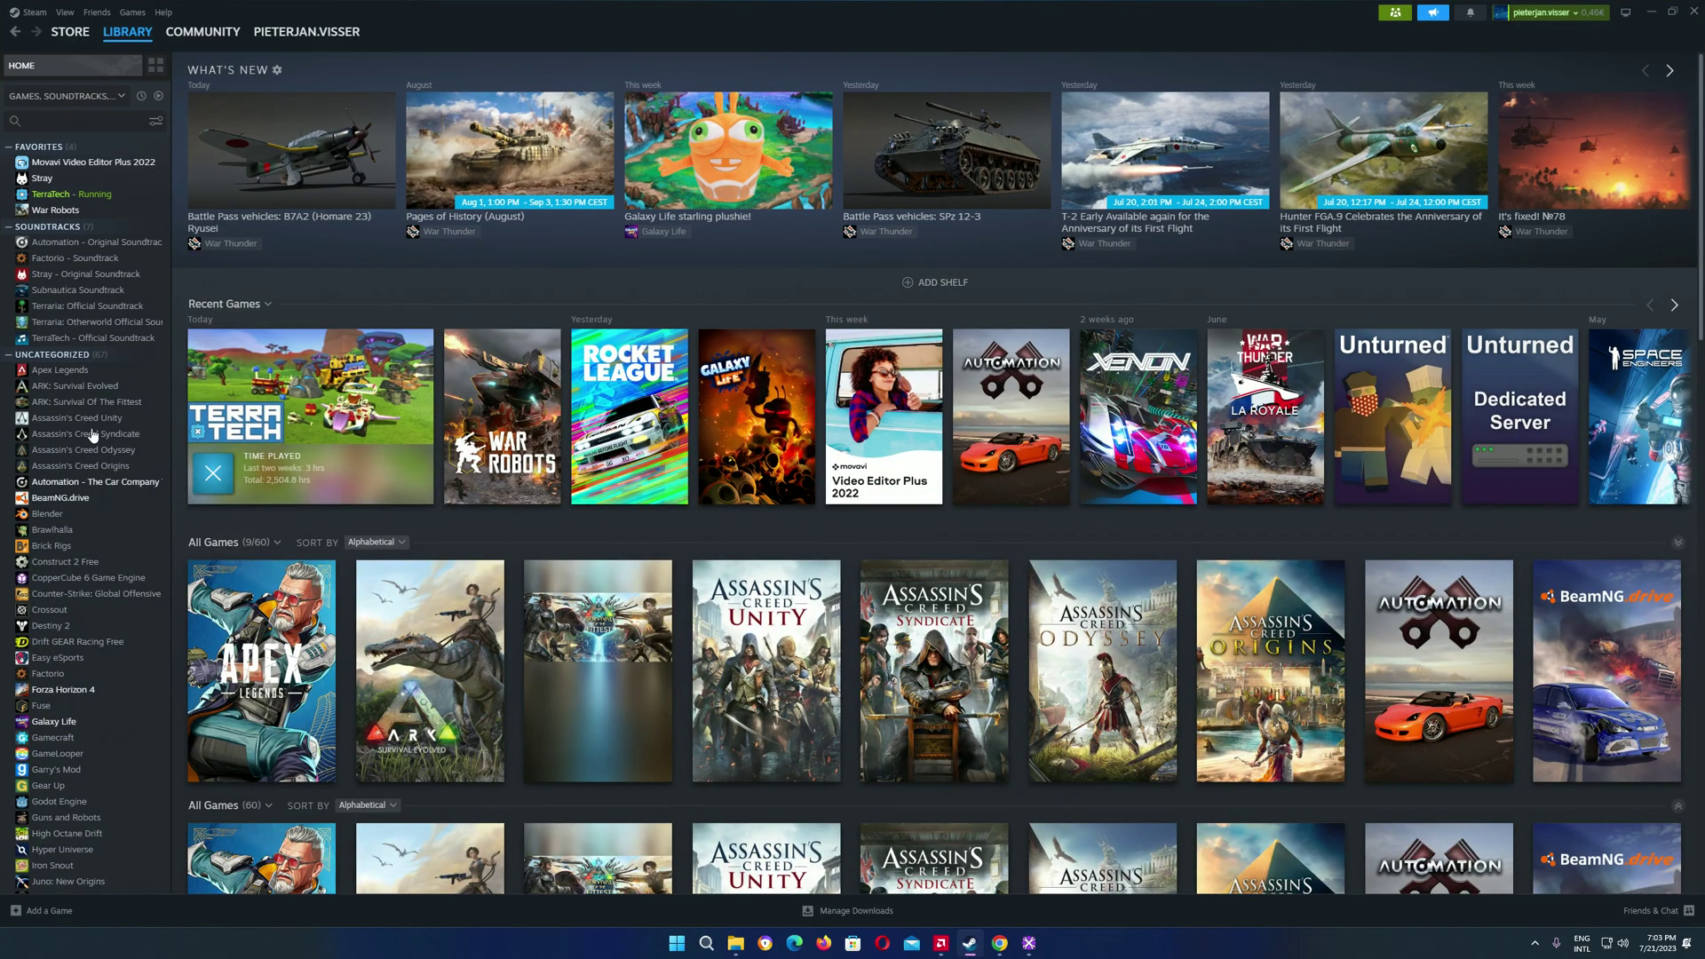
# Open TerraTech's install folder from its Steam Properties Installed Files page
pyautogui.rightClick(367, 426)
pyautogui.click(403, 521)
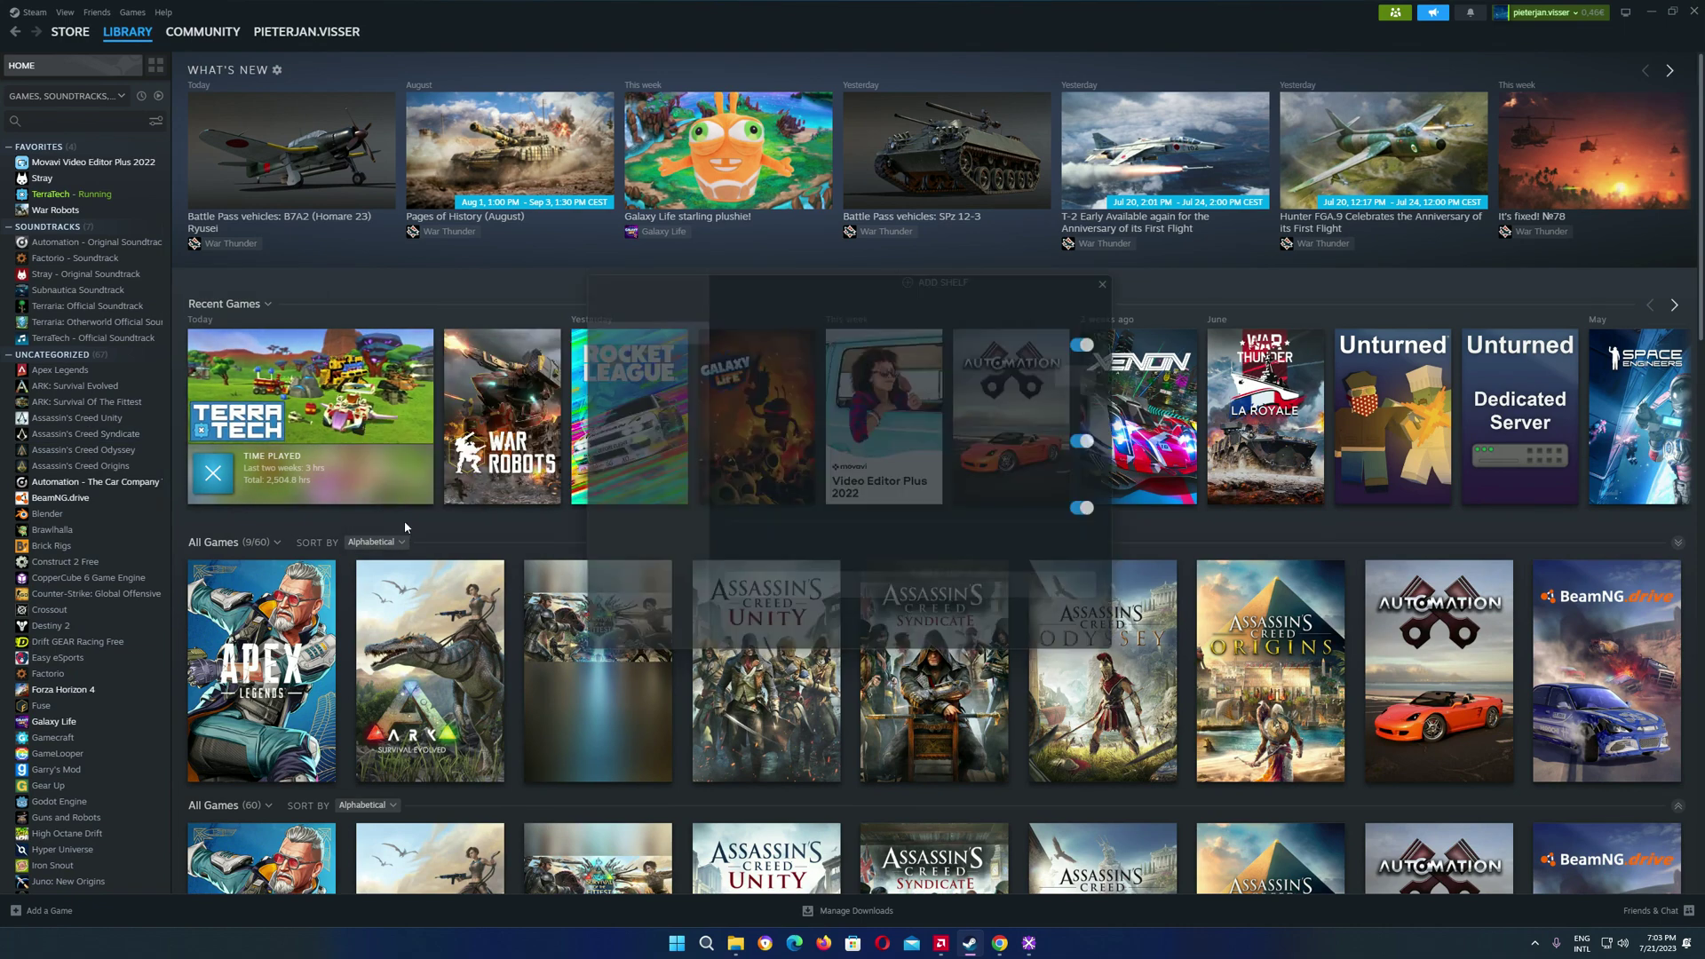
pyautogui.click(616, 377)
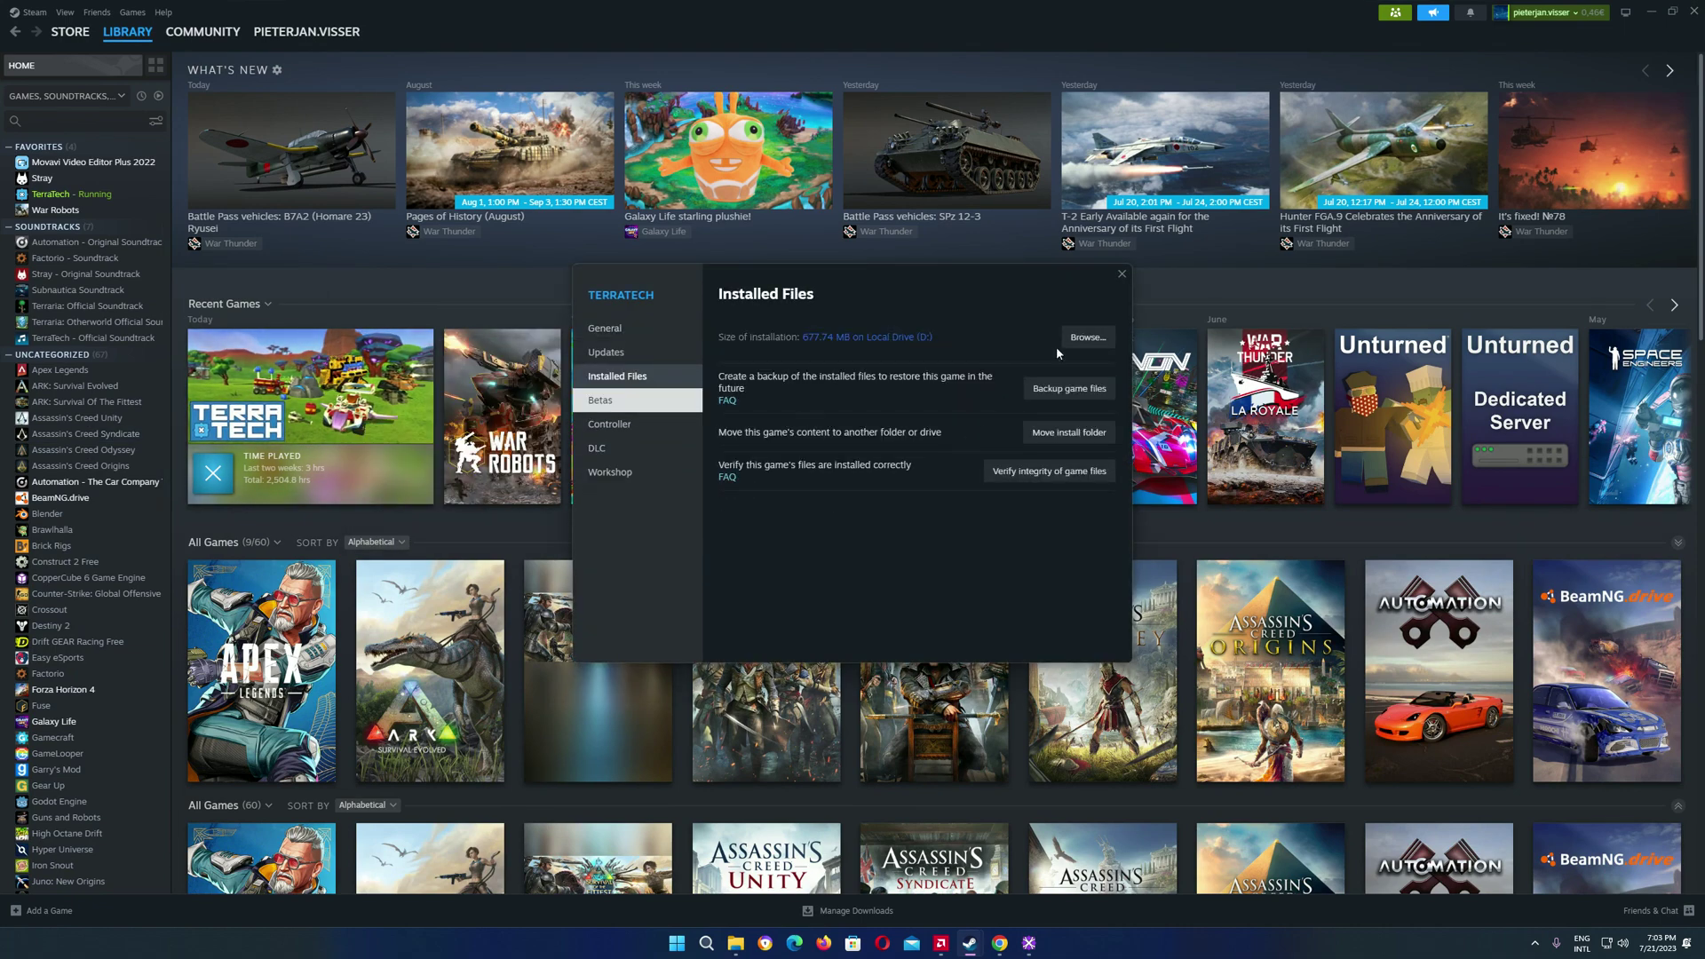
pyautogui.click(1088, 338)
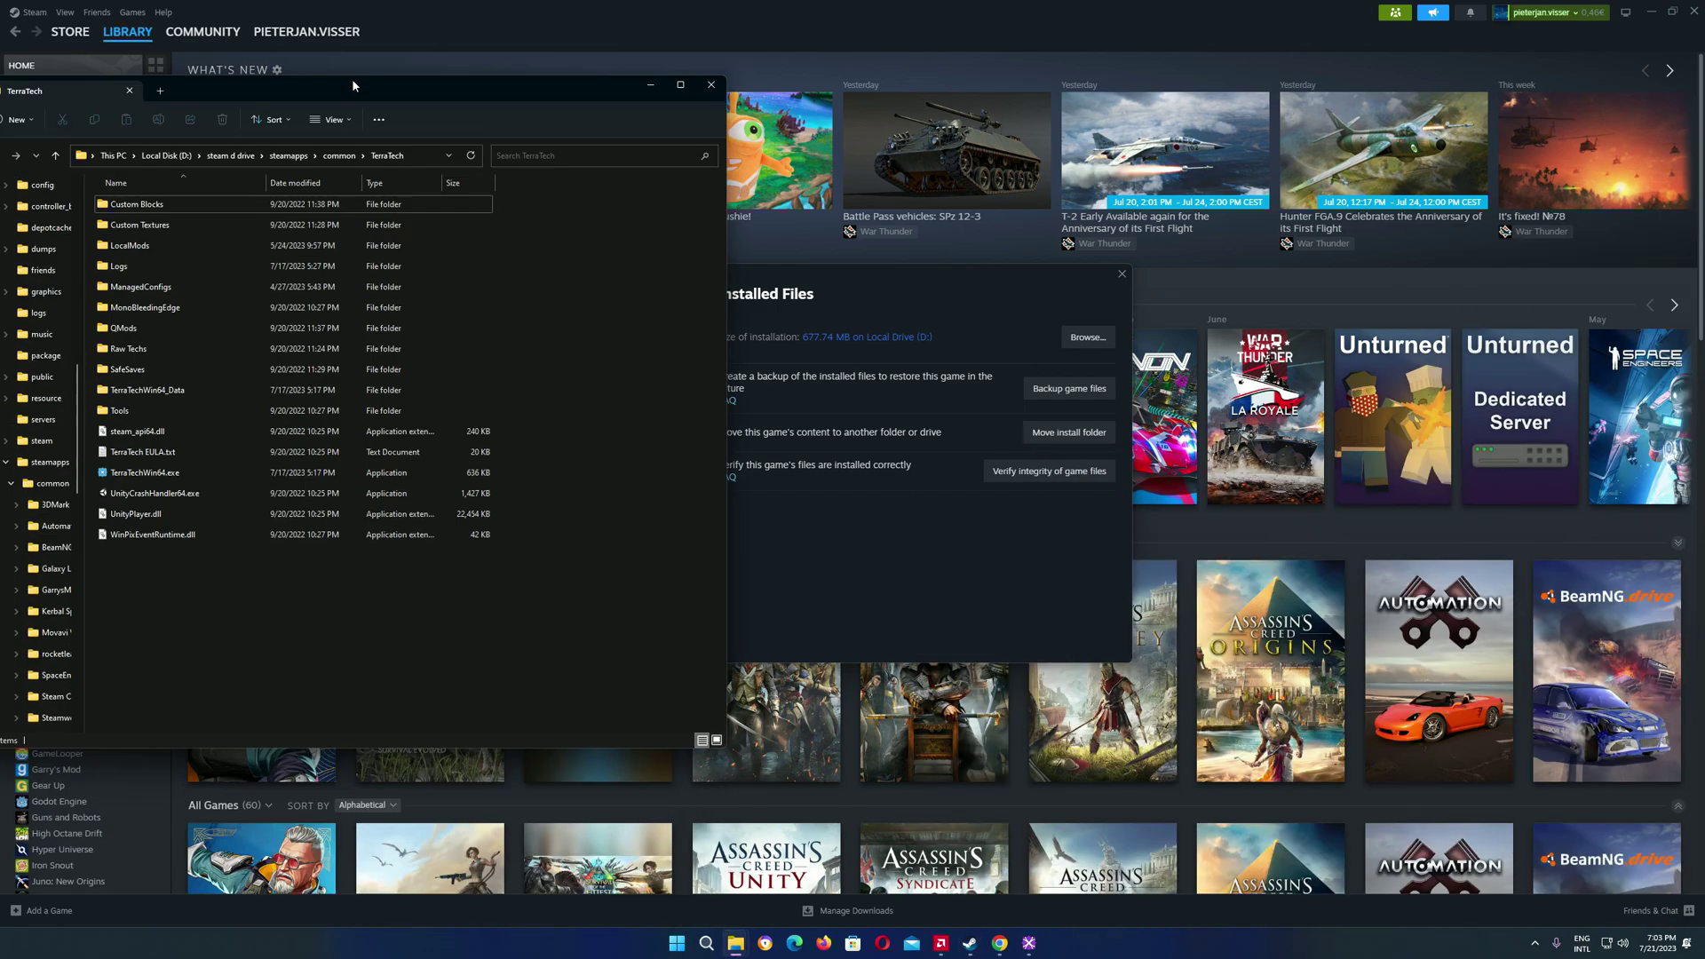
# Copy the path D:\steam d drive\steamapps\common\TerraTech, then close Explorer and Properties
pyautogui.moveTo(352, 79)
pyautogui.mouseDown()
pyautogui.moveTo(481, 442)
pyautogui.moveTo(373, 40)
pyautogui.mouseUp()
pyautogui.click(461, 76)
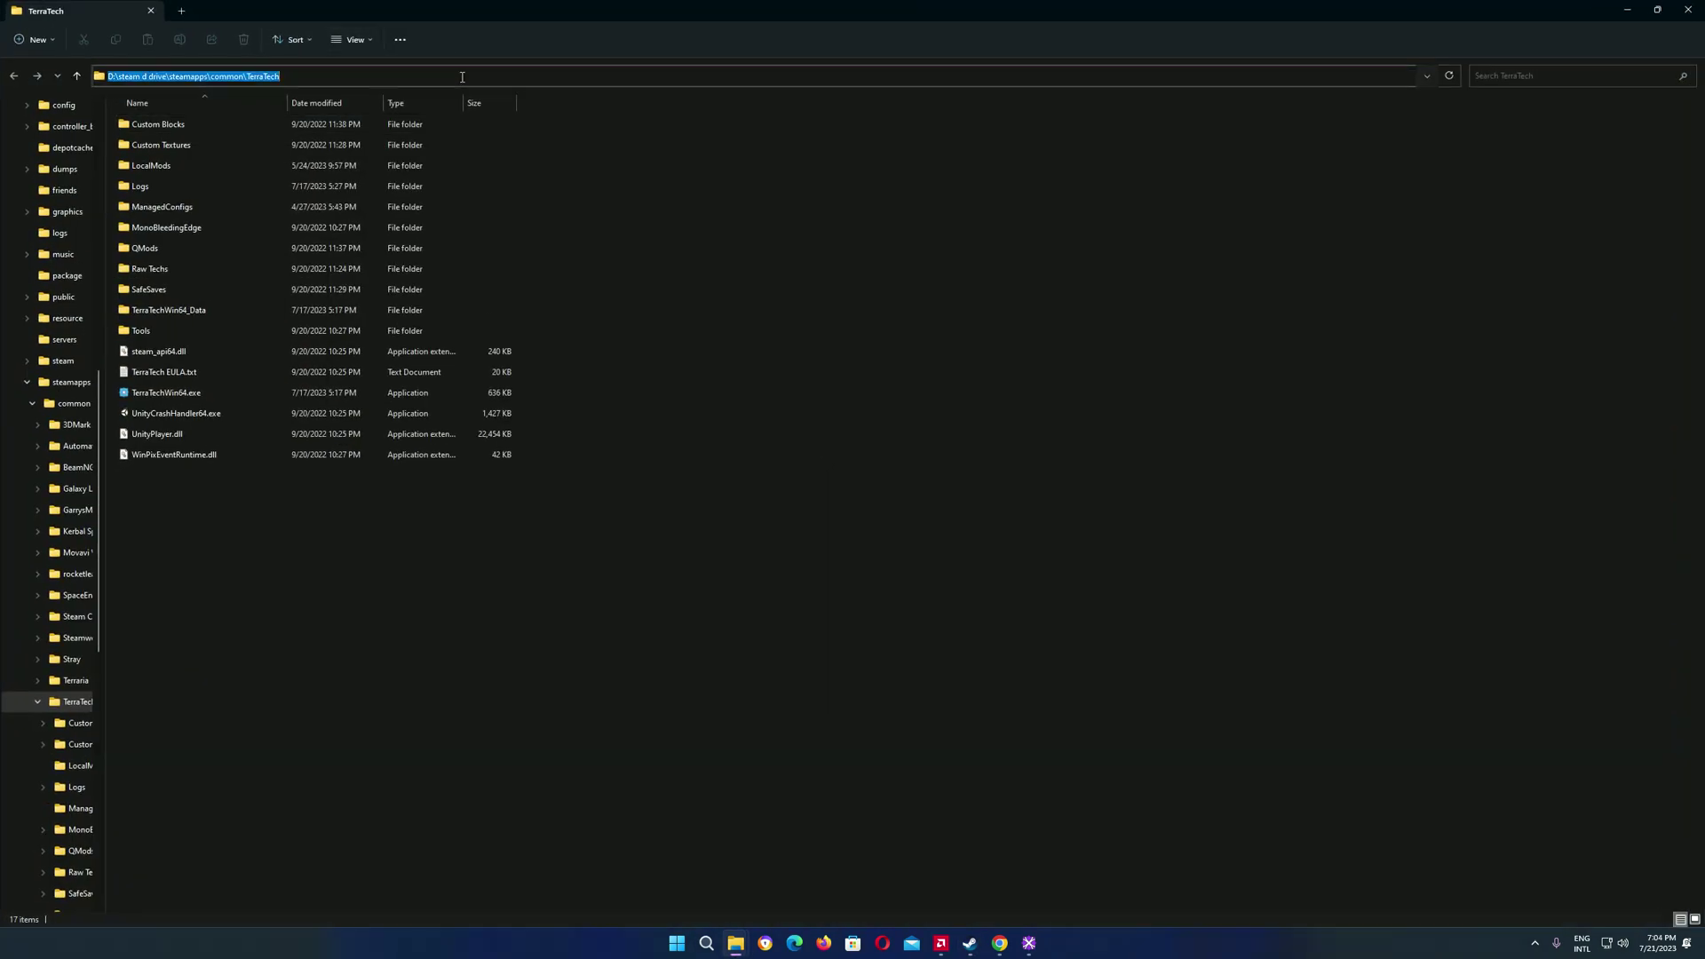
pyautogui.rightClick(461, 77)
pyautogui.click(494, 123)
pyautogui.click(1690, 10)
pyautogui.click(1122, 274)
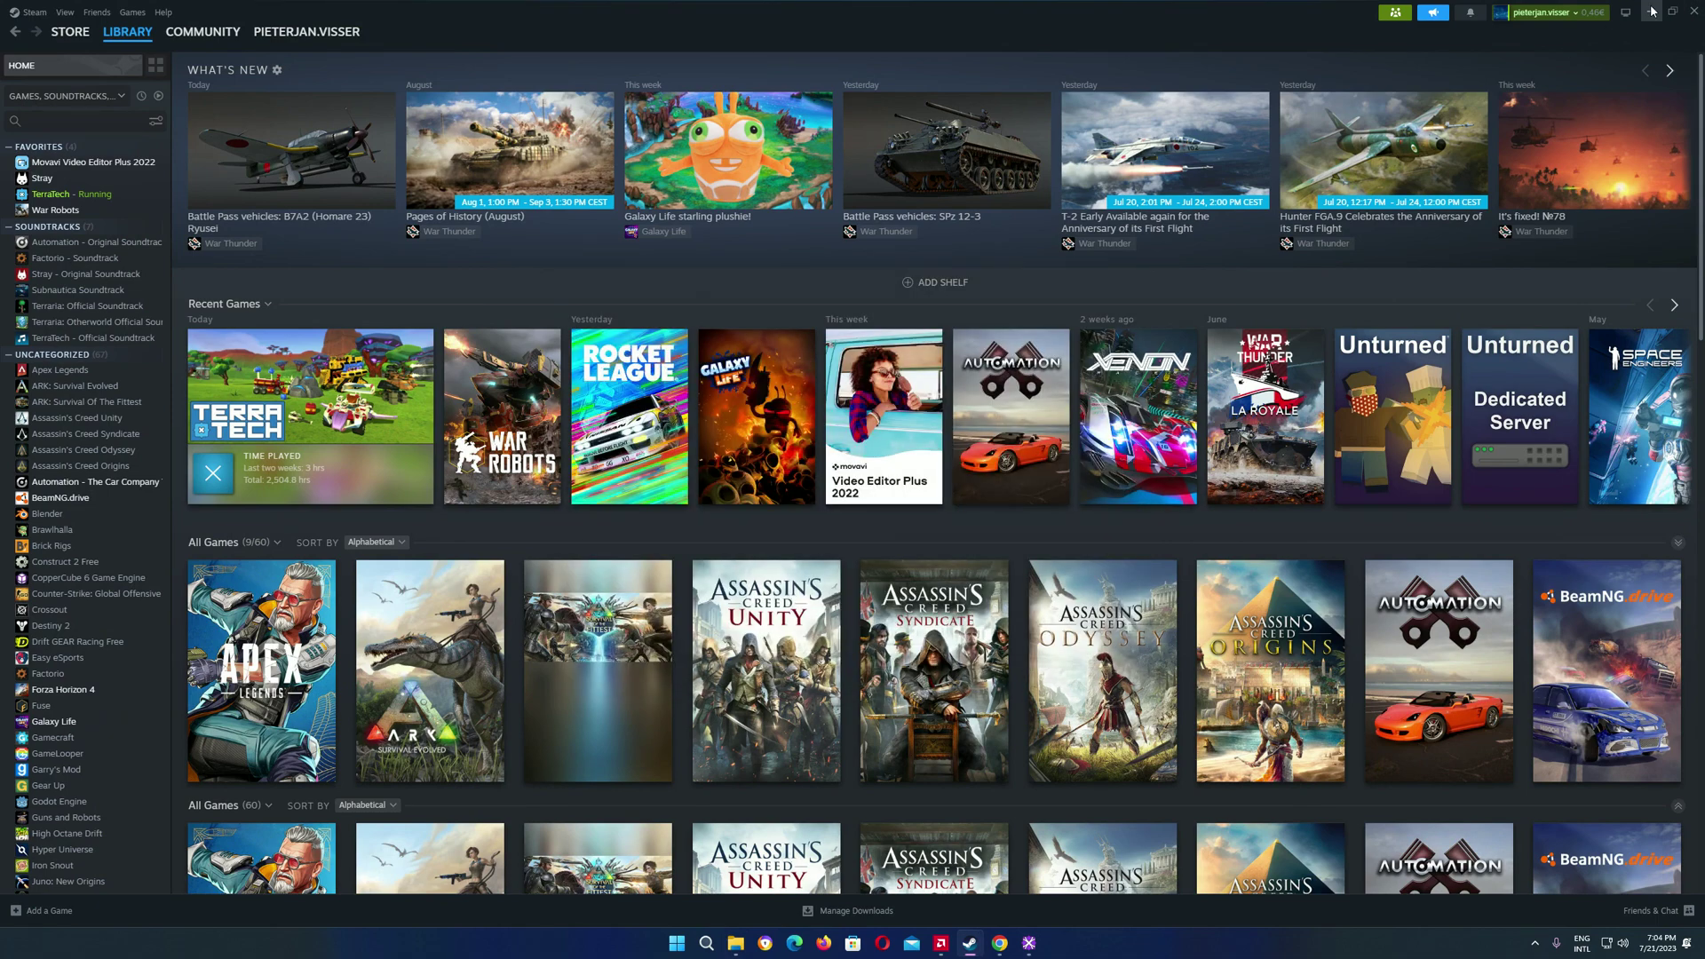
# Browse to the pasted TerraTech folder path and choose TerraTechWin64.exe as the executable
pyautogui.hotkey('alt', 'Tab')
pyautogui.click(847, 145)
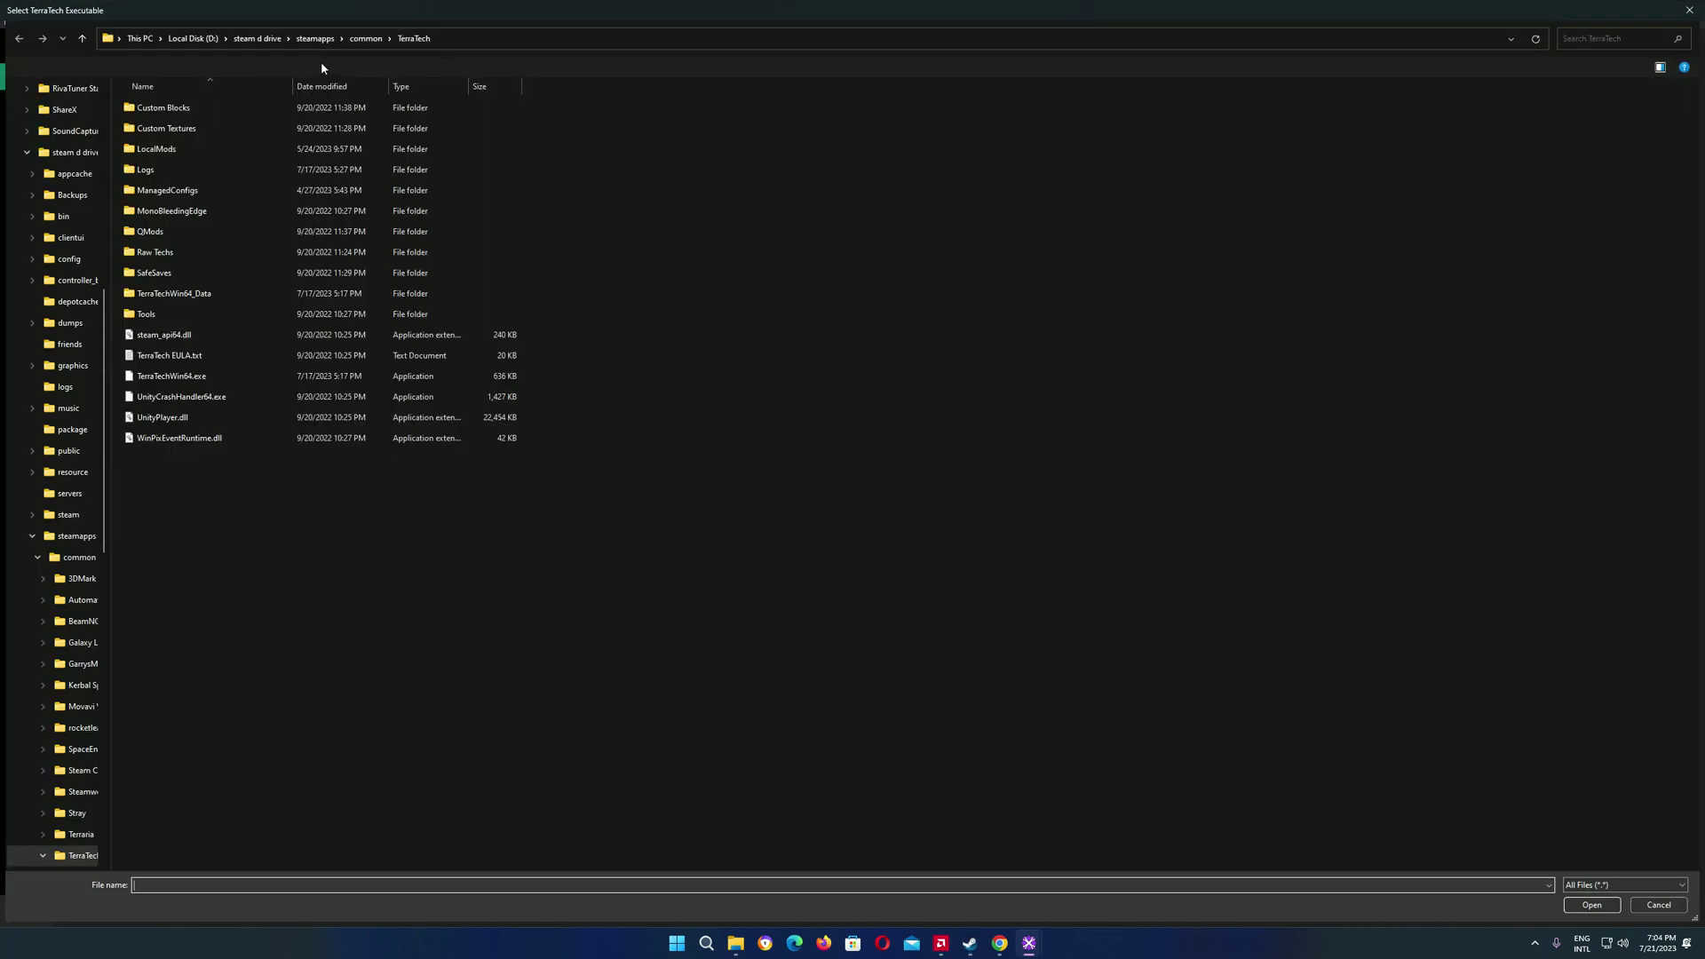
pyautogui.click(143, 37)
pyautogui.click(561, 29)
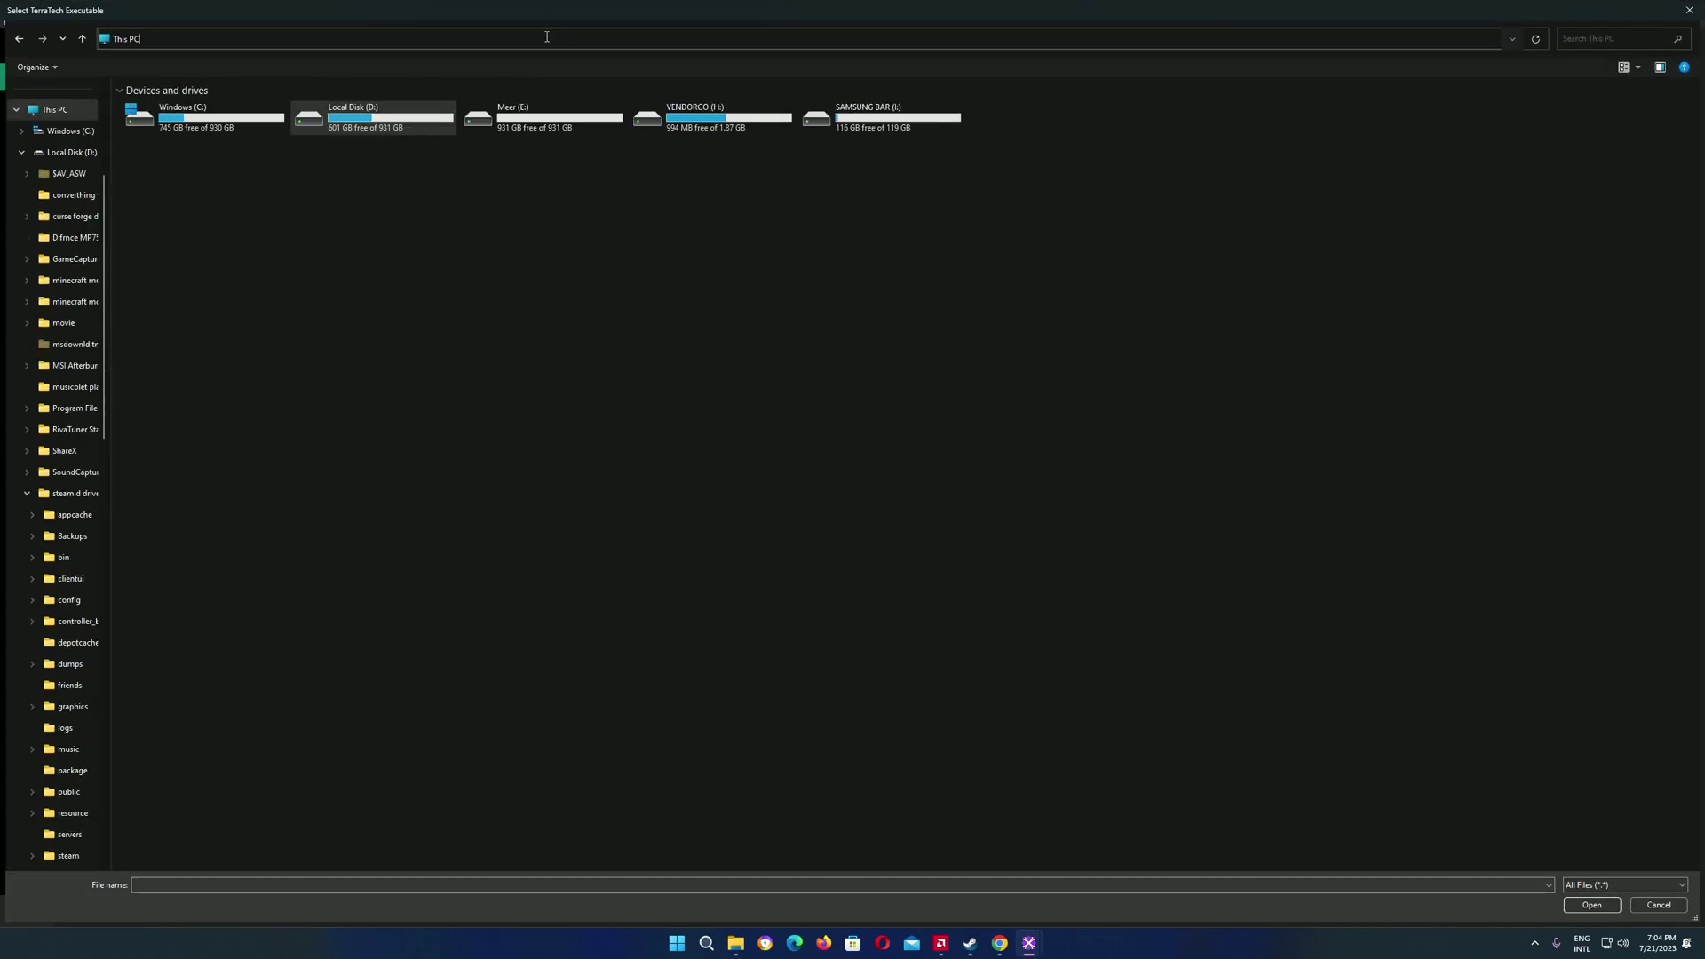
pyautogui.write('I')
pyautogui.write('D:\\steam d drive\\steamapps\\common\\TerraTech')
pyautogui.press('Return')
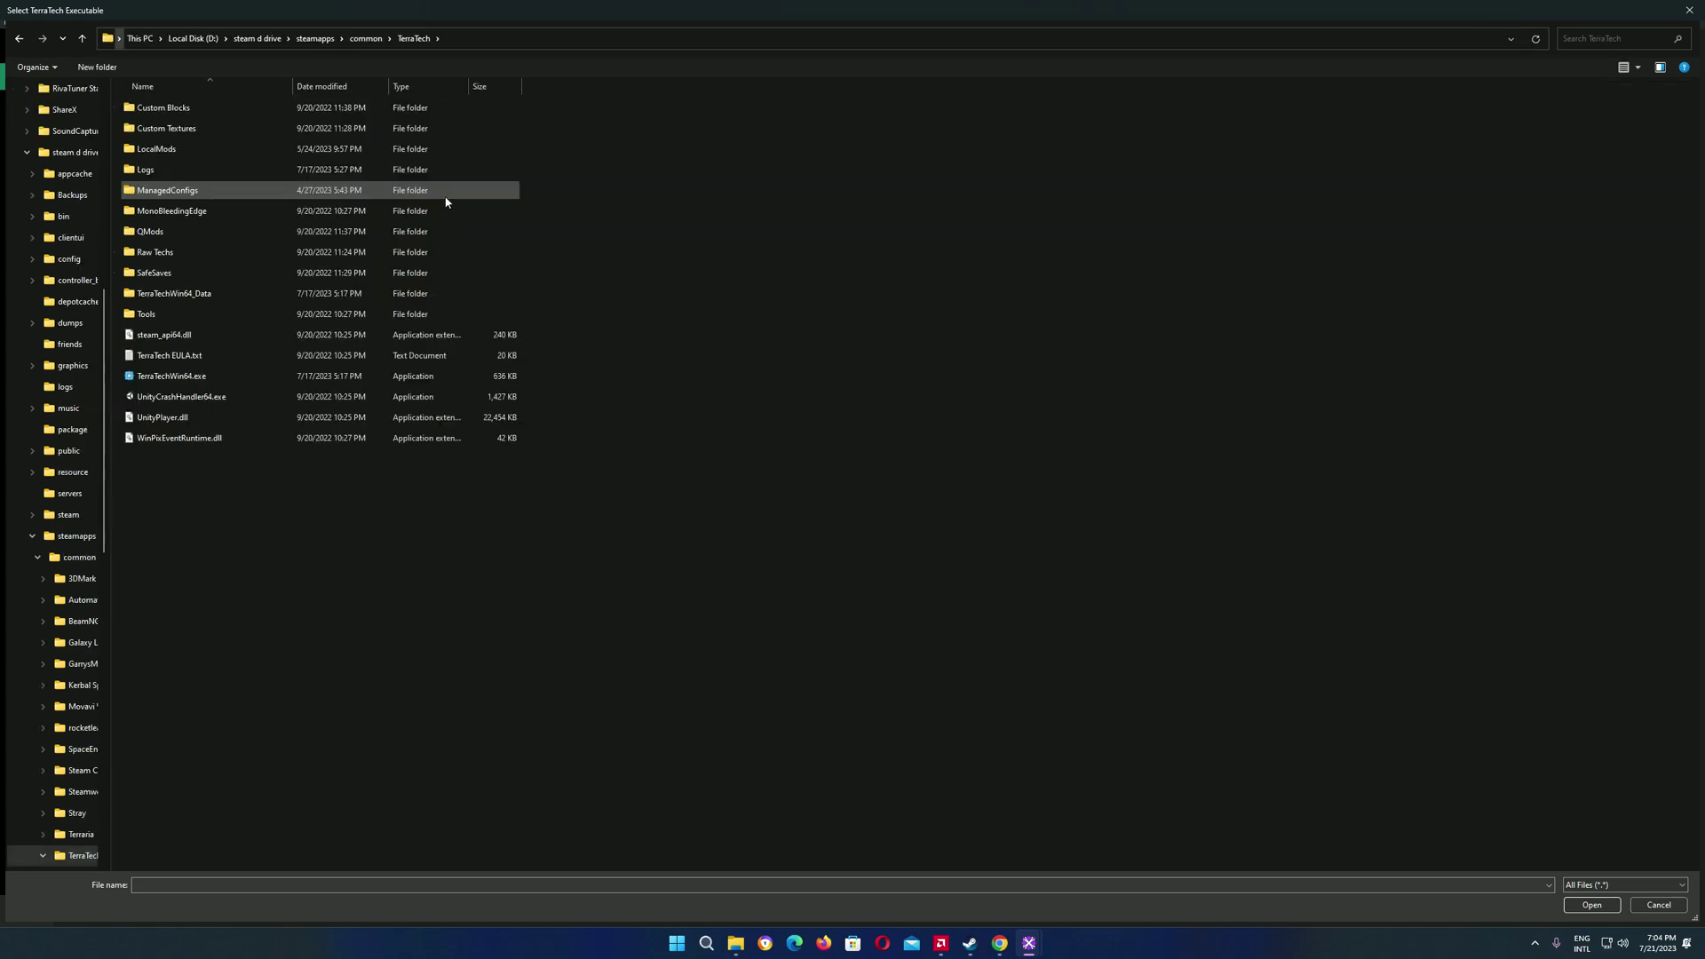
pyautogui.click(191, 376)
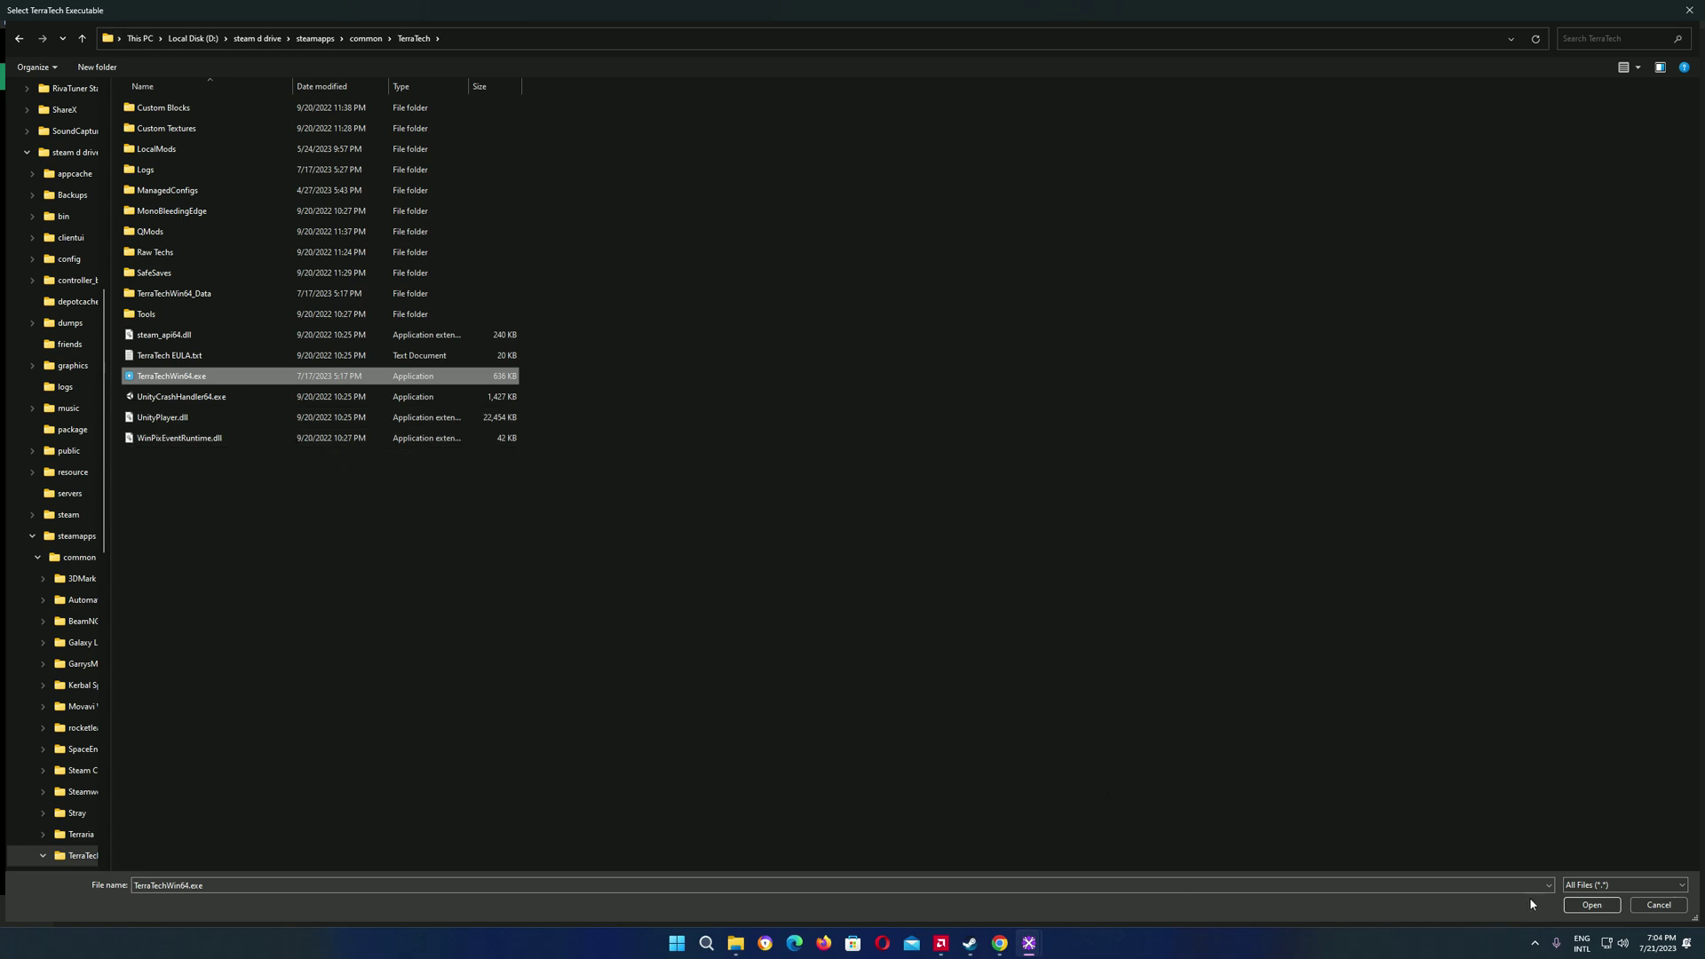
pyautogui.click(1590, 905)
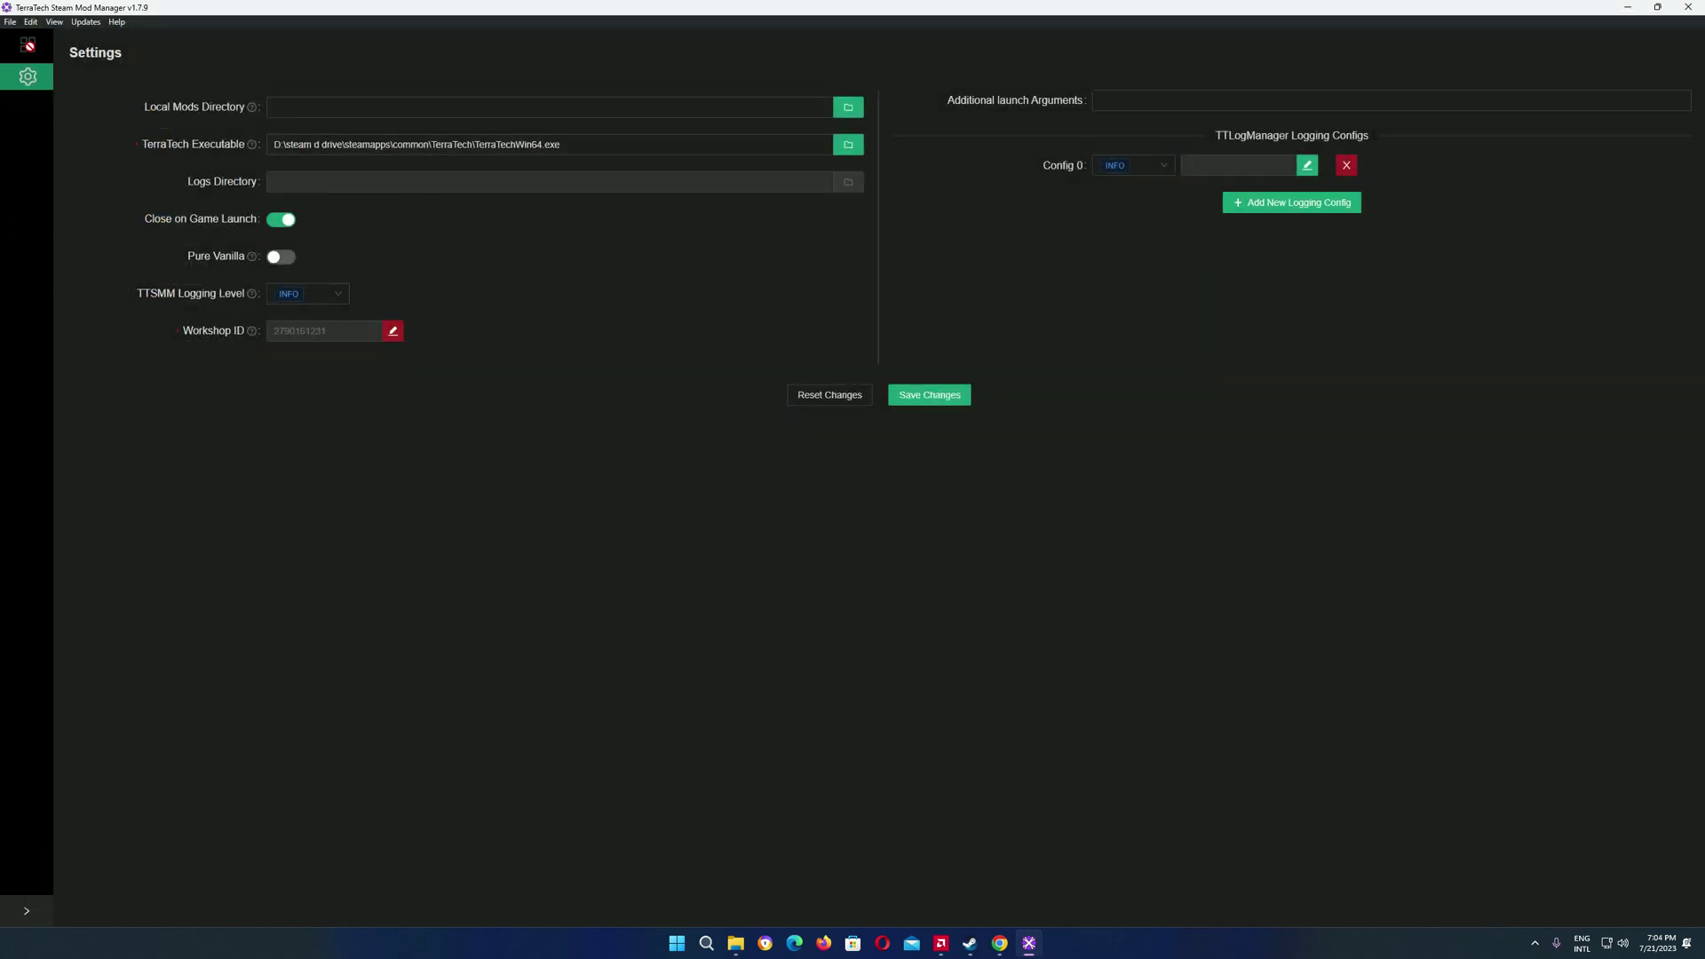
# Save the new executable path with Pure Vanilla off and return to the 100-mod list
pyautogui.click(923, 390)
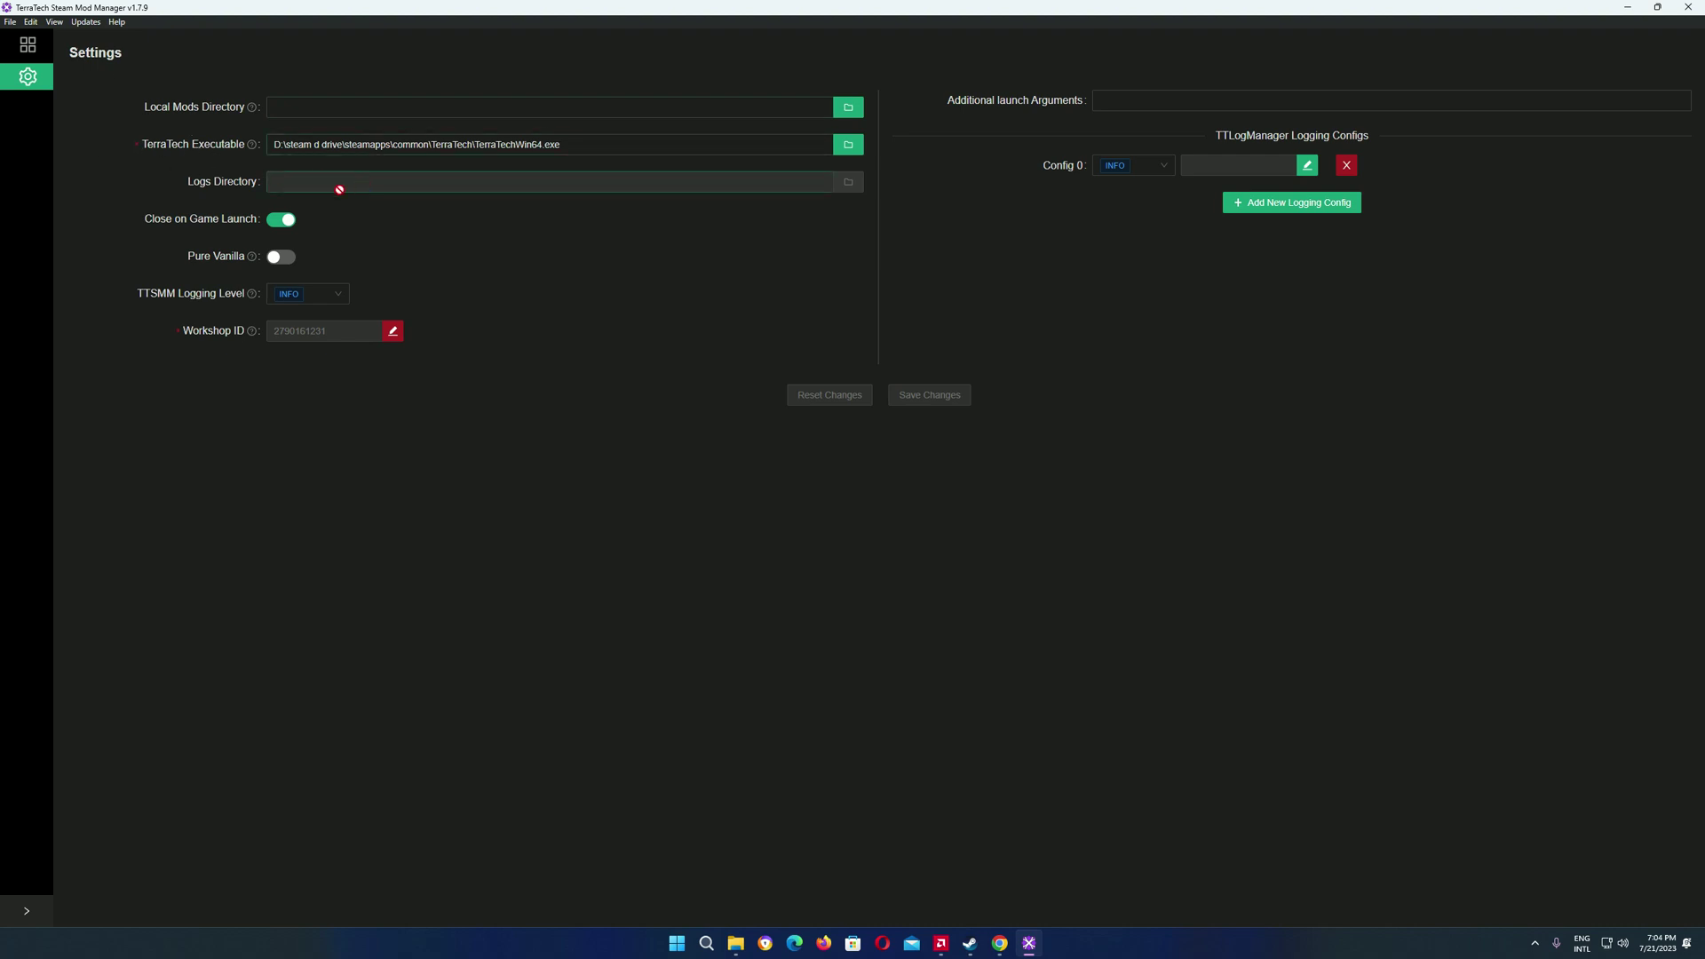
pyautogui.click(279, 256)
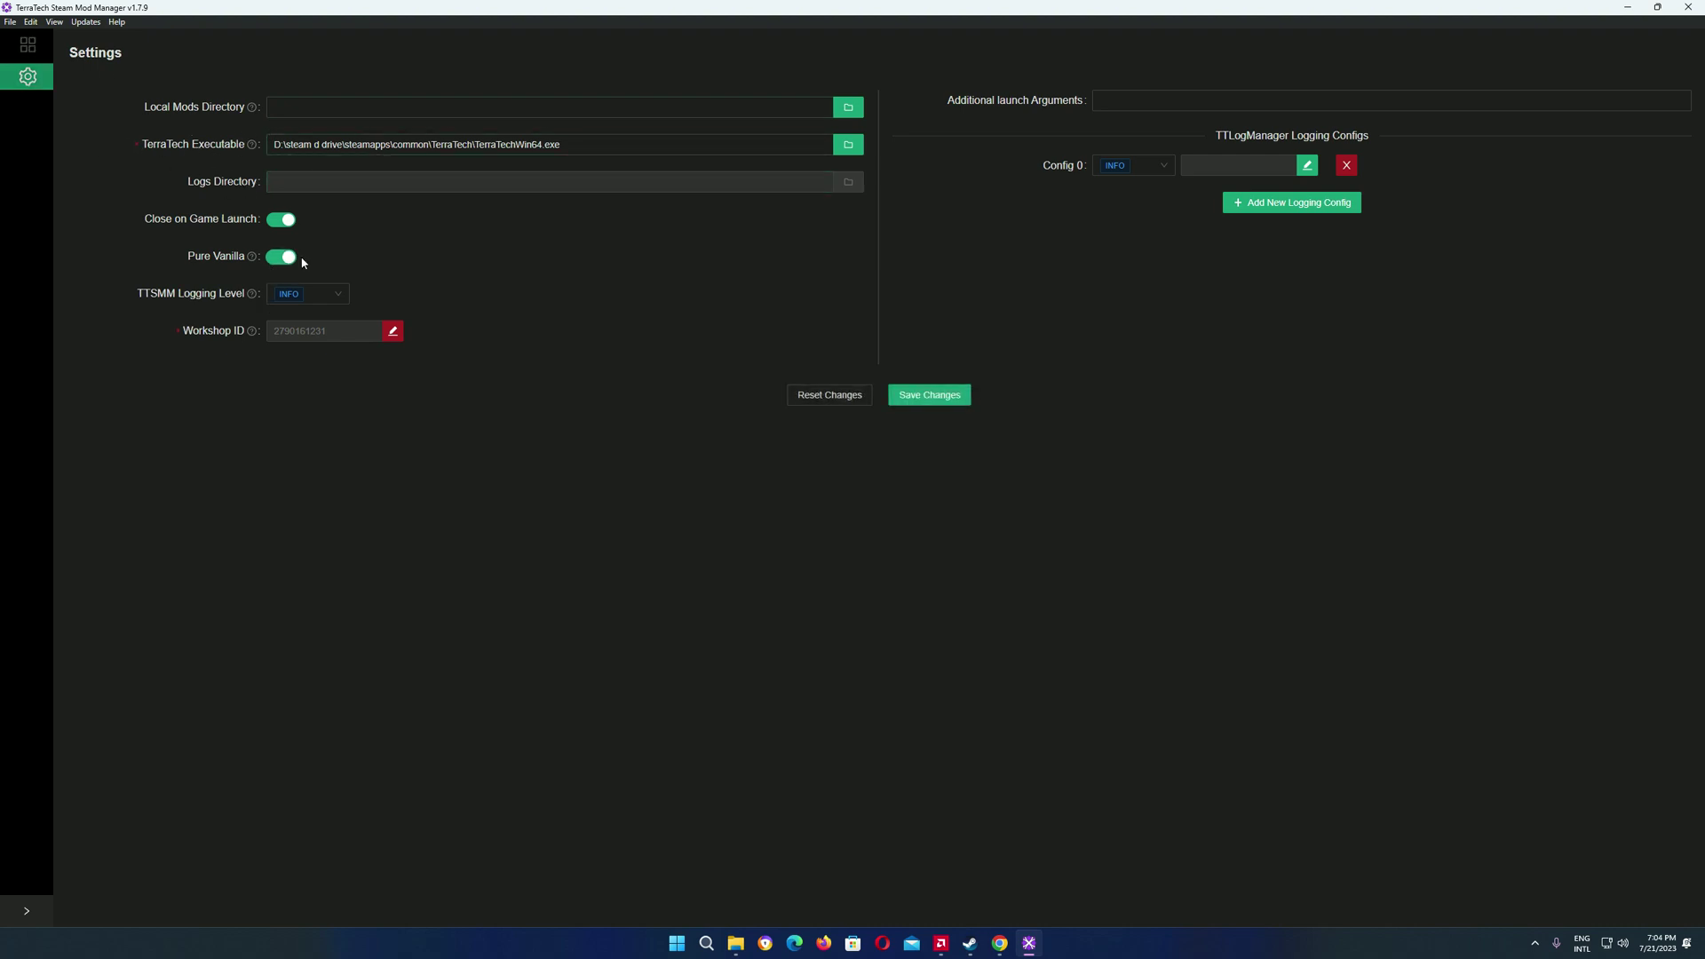
pyautogui.click(270, 259)
pyautogui.click(959, 403)
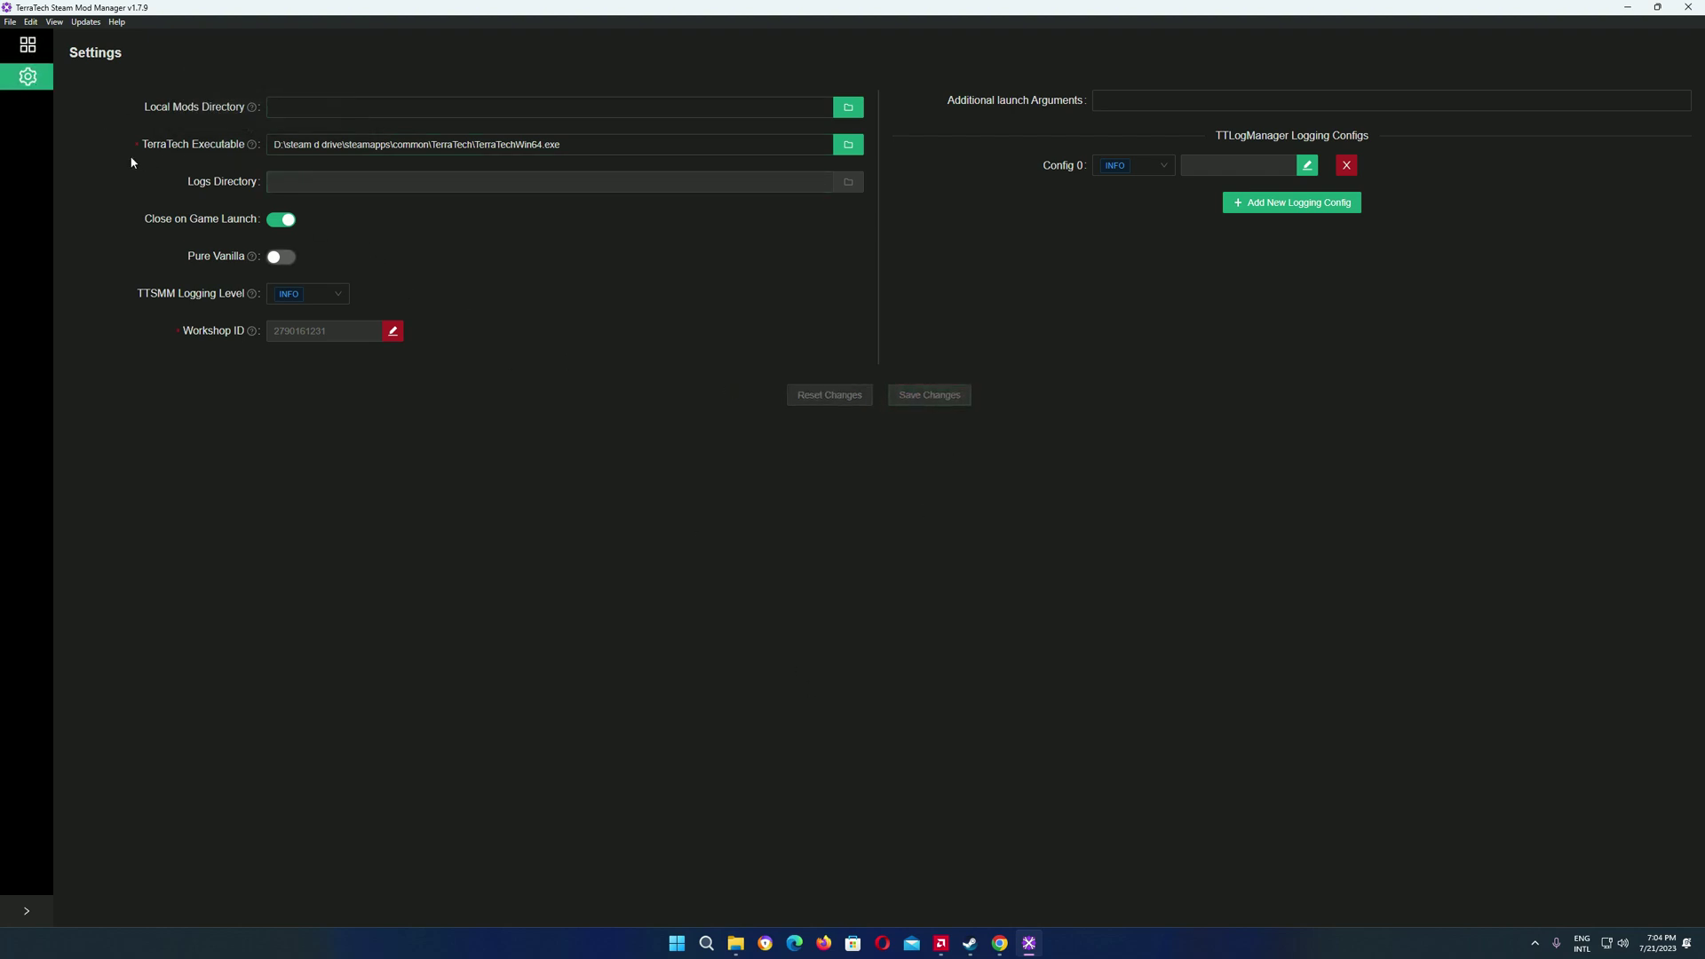
pyautogui.click(28, 49)
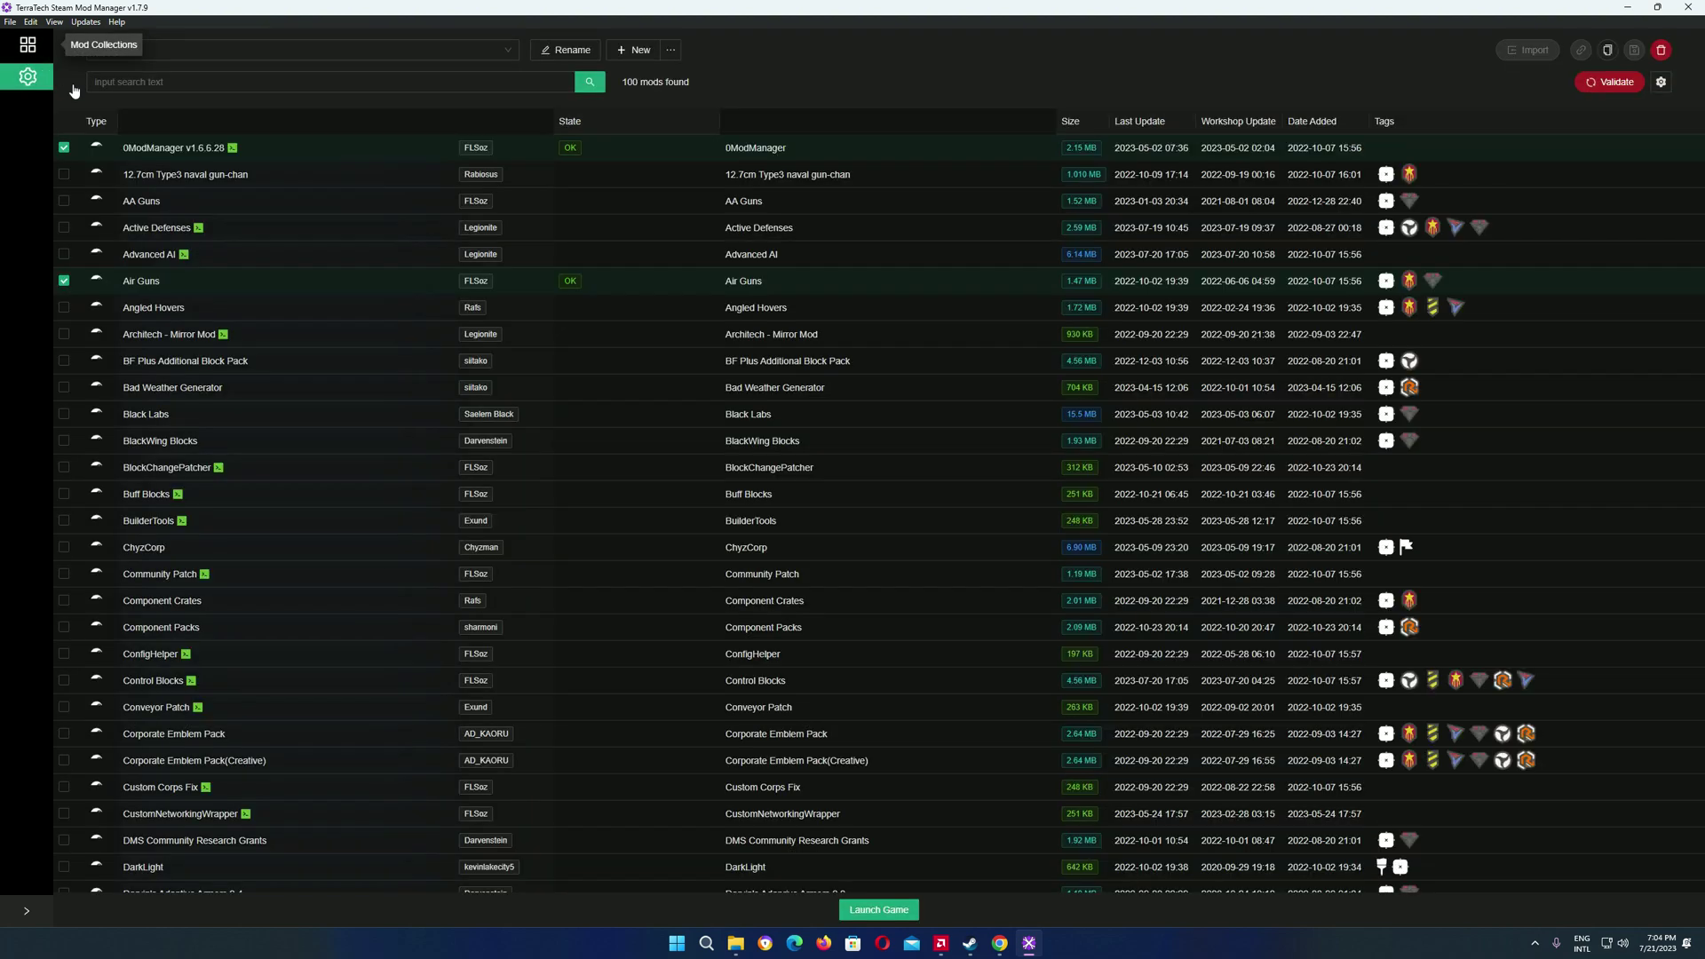
# Toggle Air Guns off and back on, then launch TerraTech
pyautogui.click(62, 280)
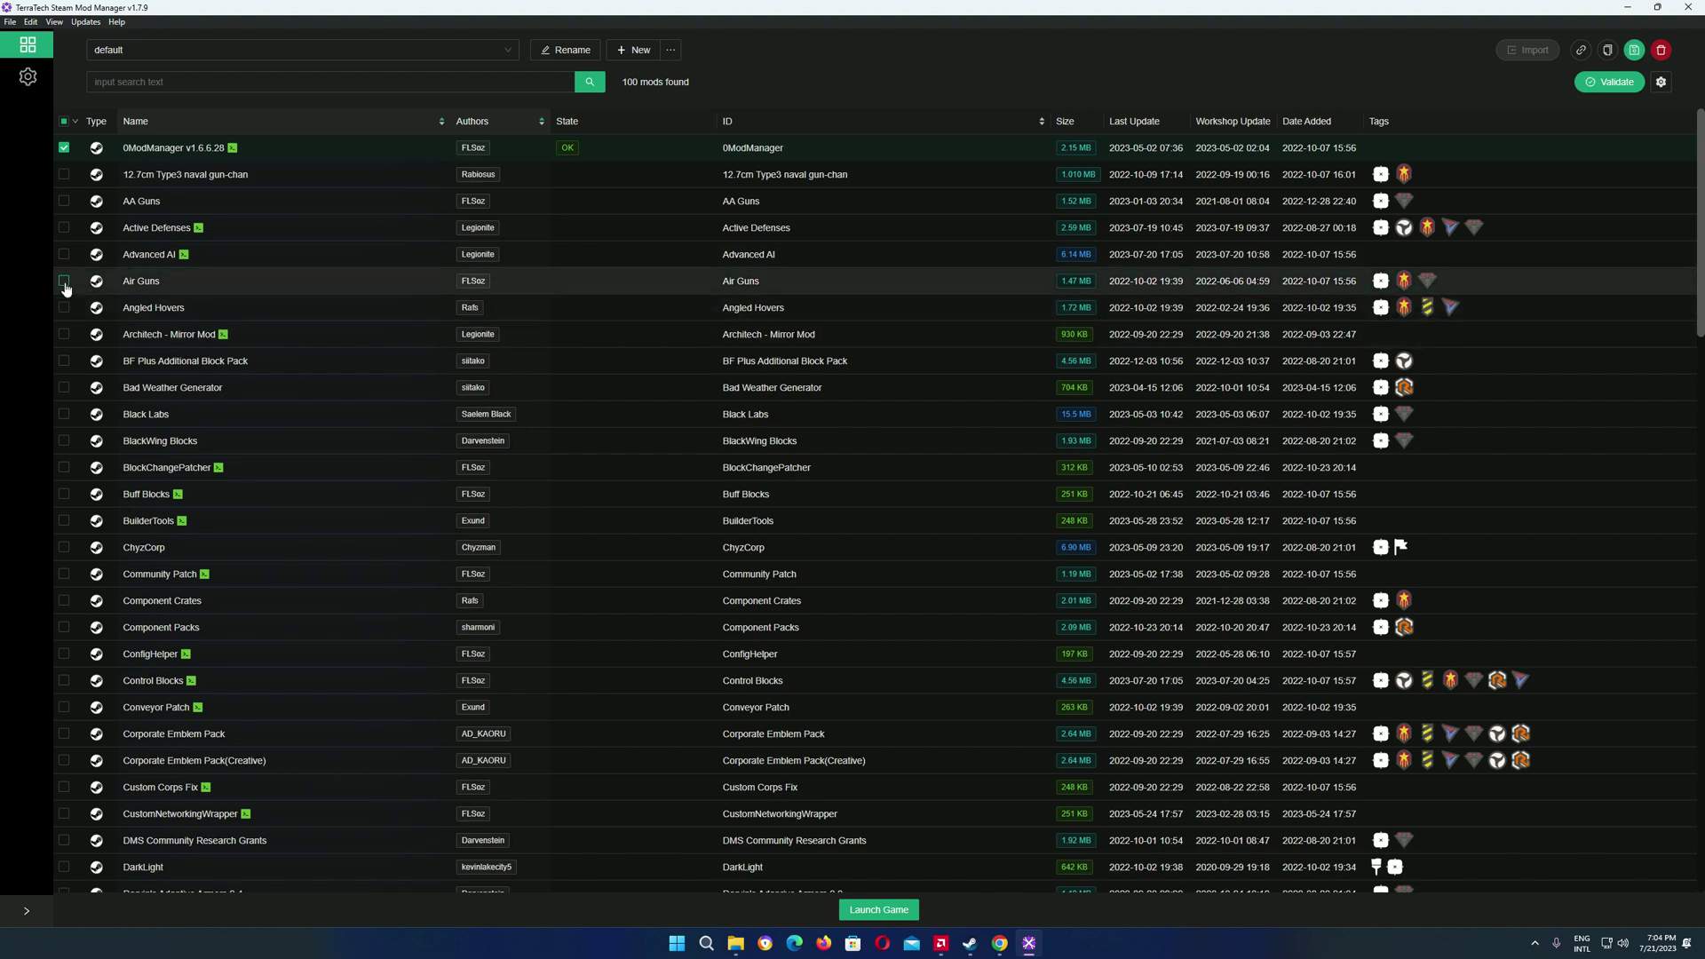
pyautogui.click(111, 272)
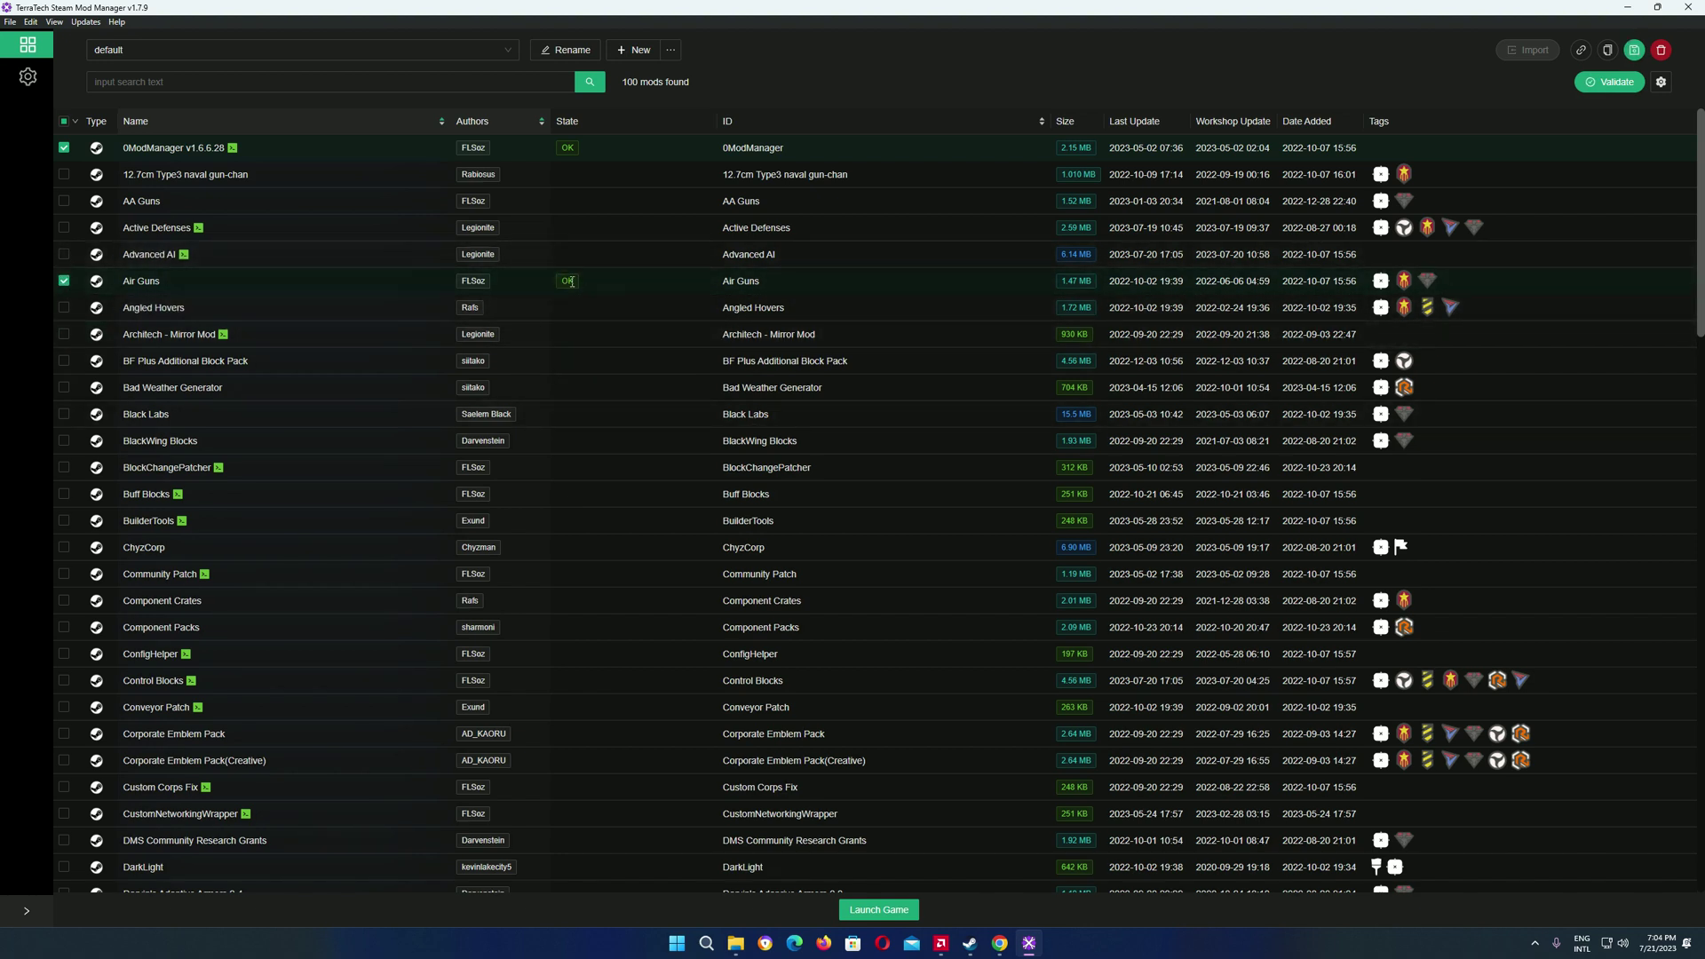
pyautogui.click(896, 923)
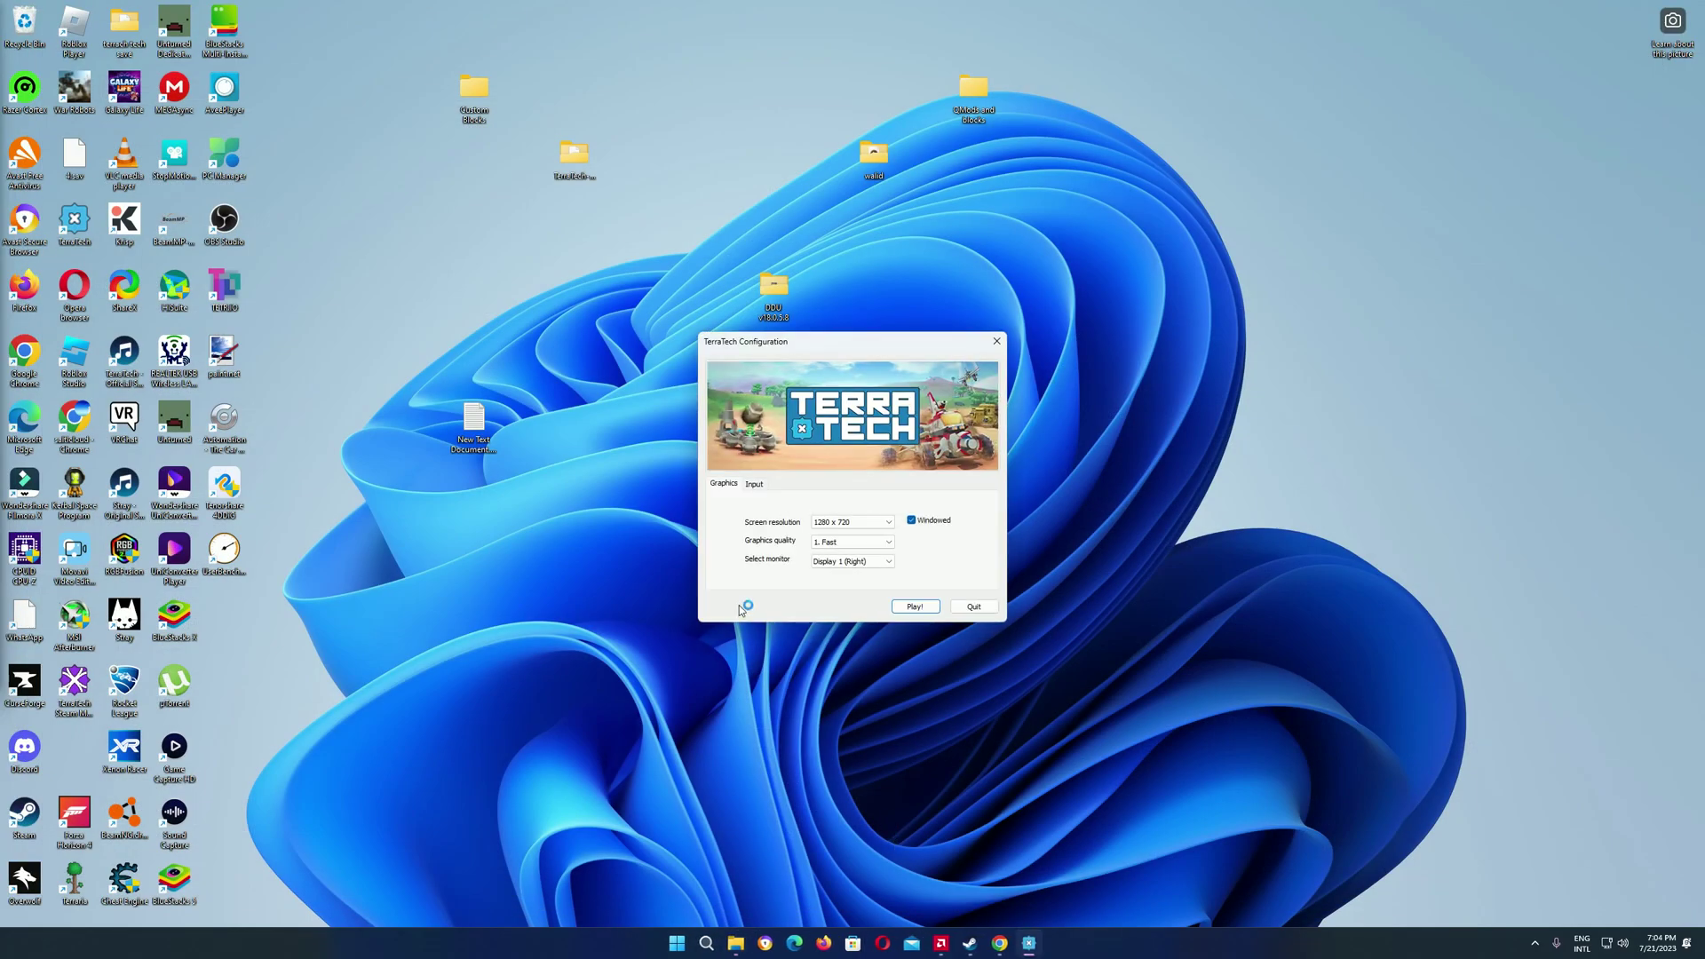
# Start TerraTech with the current graphics settings from its Configuration window
pyautogui.click(912, 607)
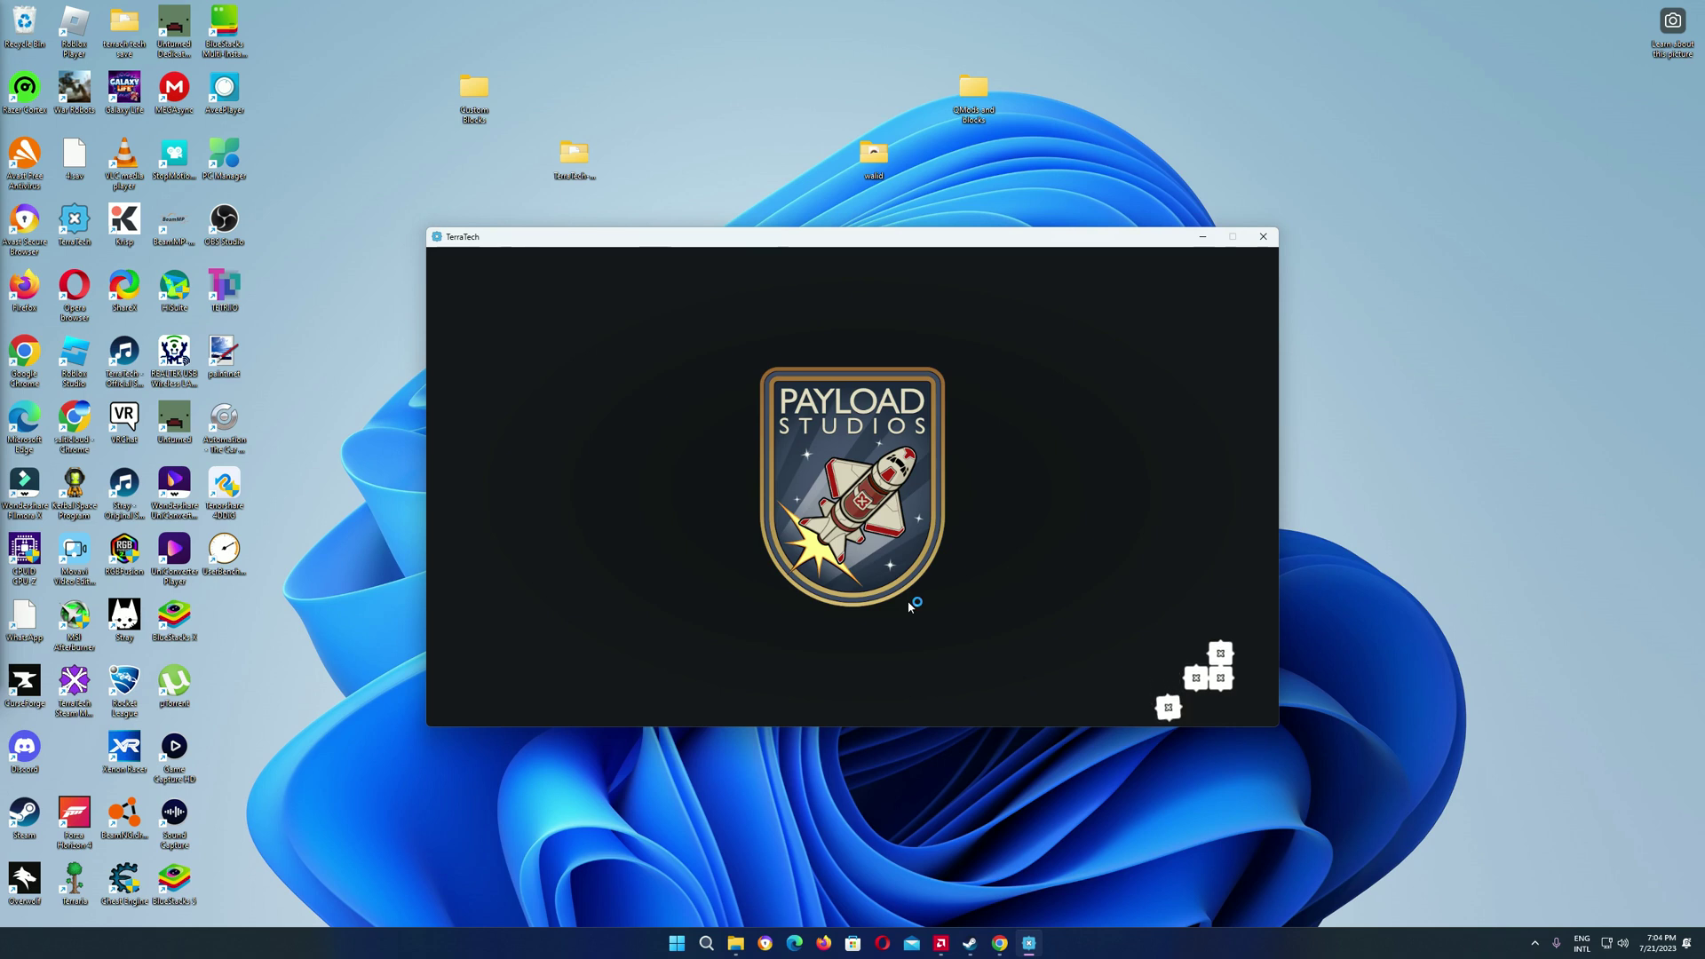